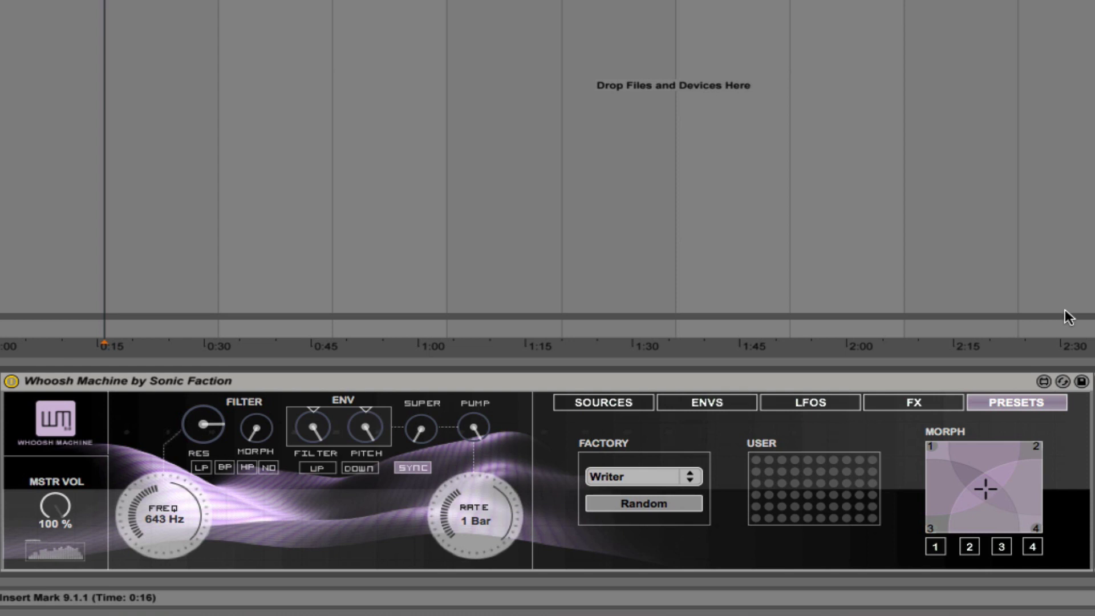
Load the Initial factory preset, then Takeoff from UPPERS (Freq 30.0 Hz, Rate 4 Bars)
left_click(651, 478)
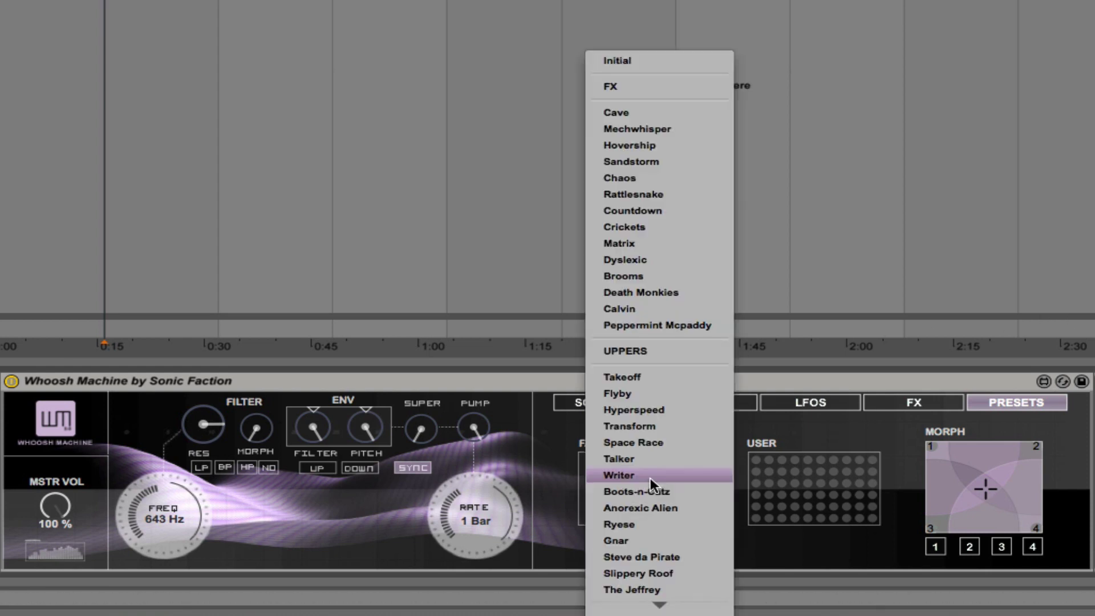
left_click(649, 61)
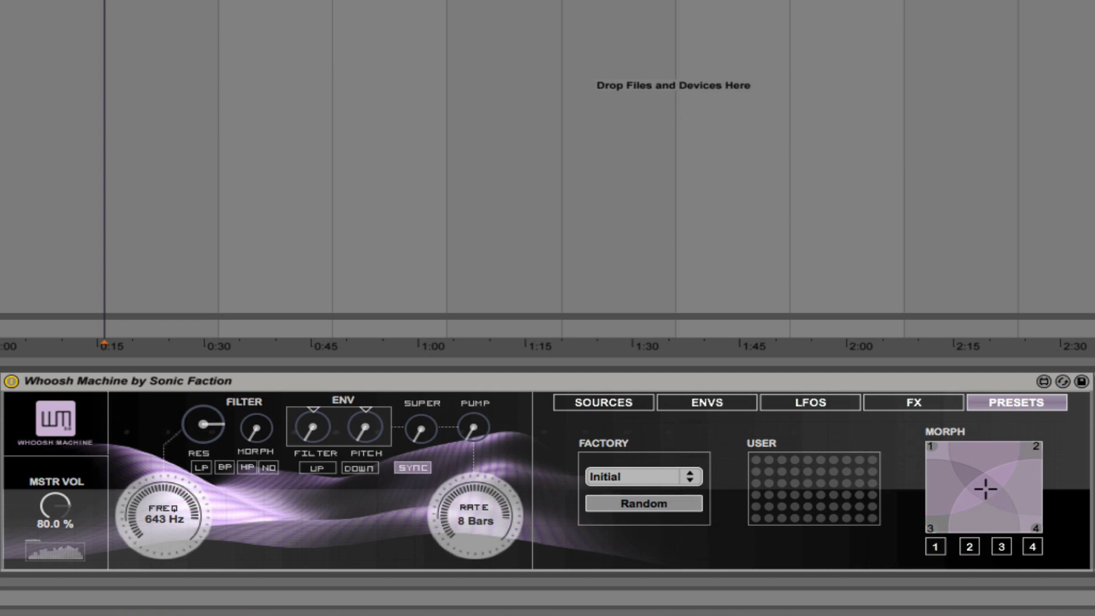
left_click(652, 476)
scroll(655, 477, "down", 10)
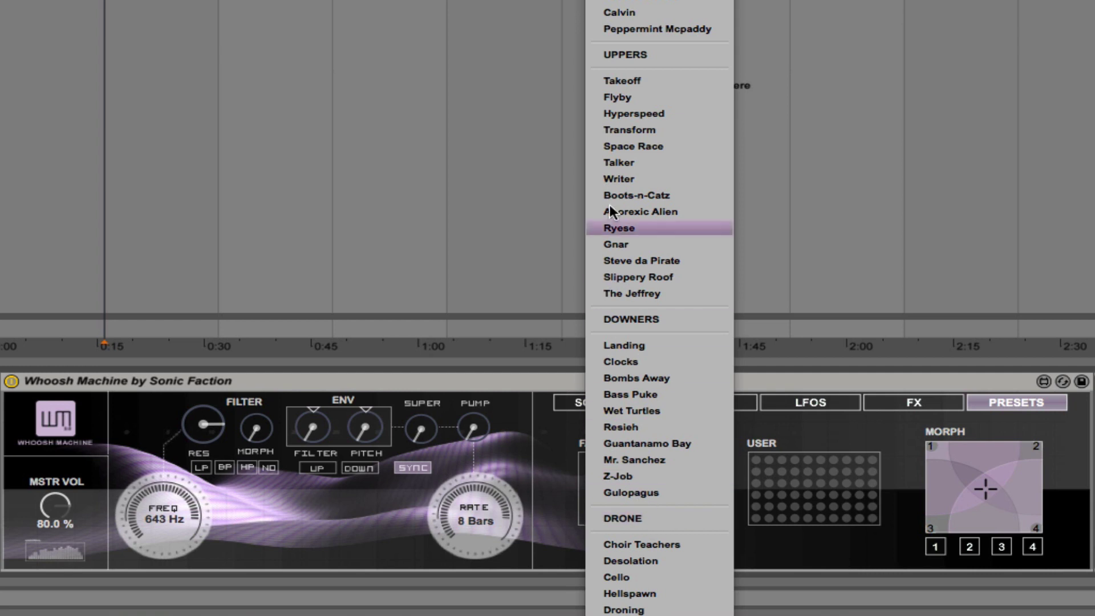
left_click(633, 81)
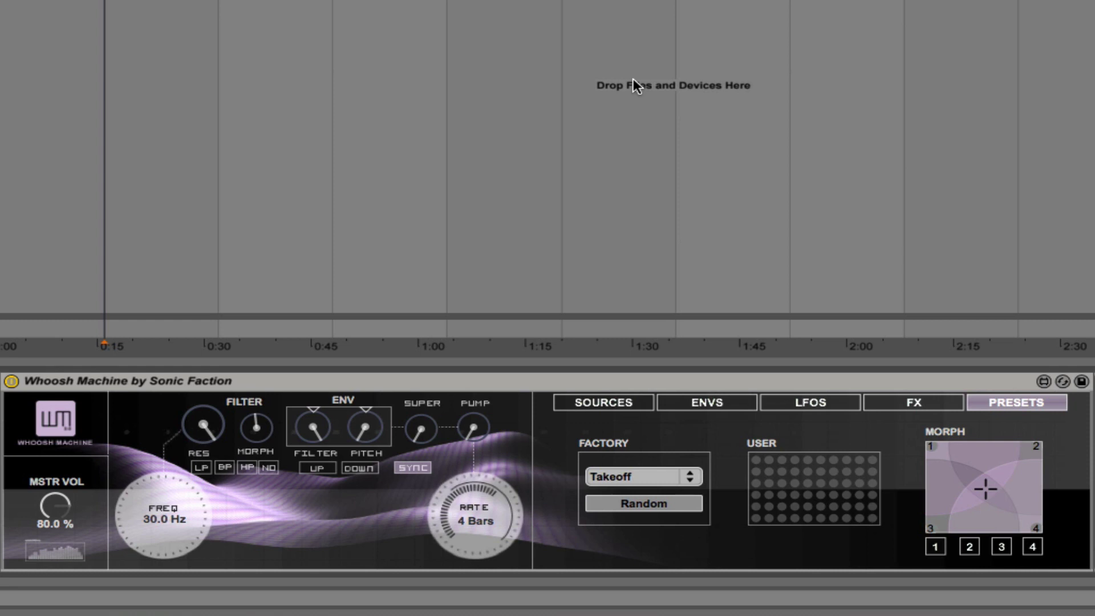
Load the Gulopagus factory preset from the DOWNERS section
left_click(648, 476)
scroll(641, 434, "down", 1)
scroll(639, 411, "down", 10)
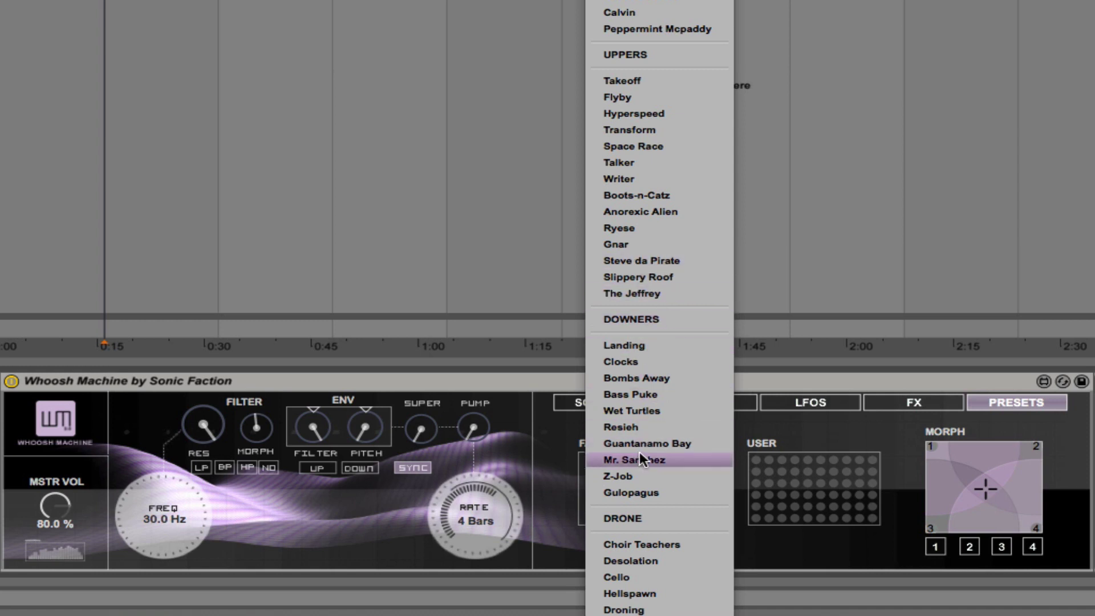
left_click(676, 492)
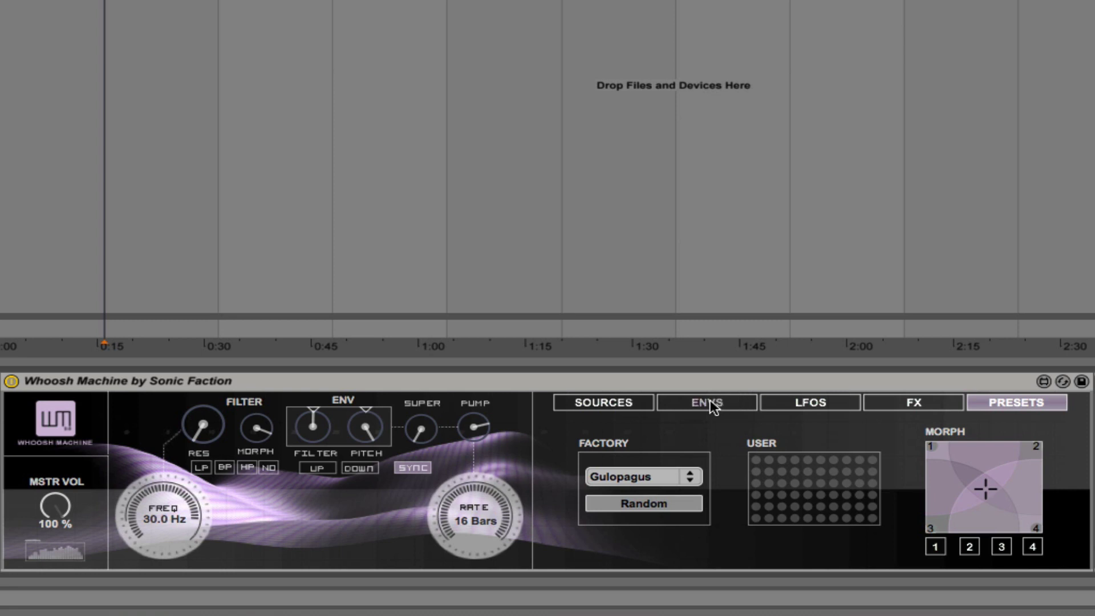
Switch to the Hellspawn preset under DRONE (Freq 2.33 kHz, Rate 8 Bars)
left_click(648, 477)
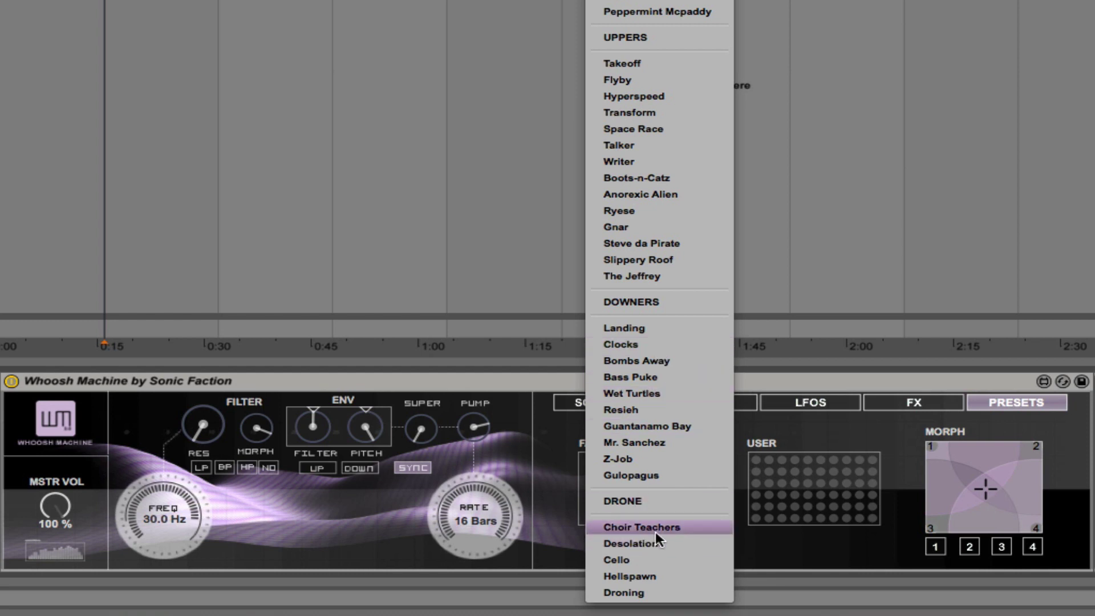
left_click(660, 575)
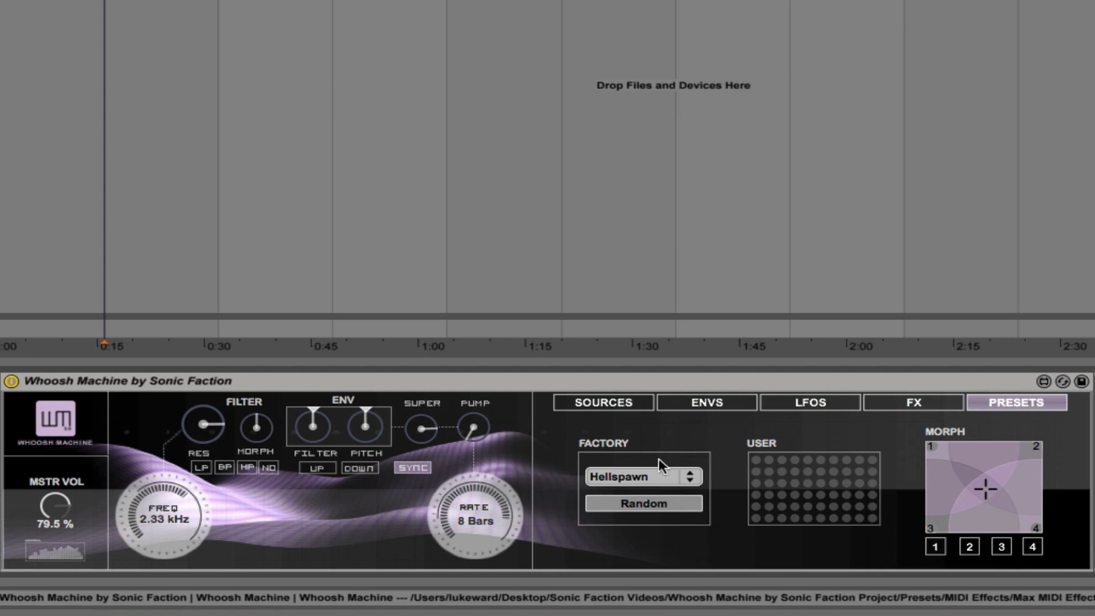
left_click(653, 478)
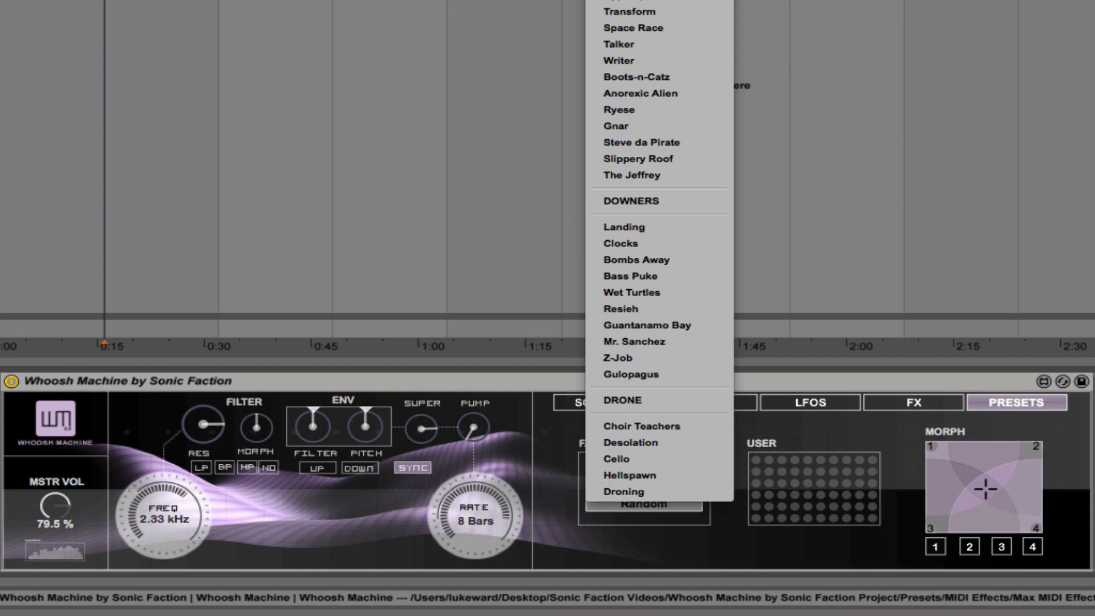
Select the Sandstorm preset from the open list (Freq 323 Hz, volume 100 %)
key("Return")
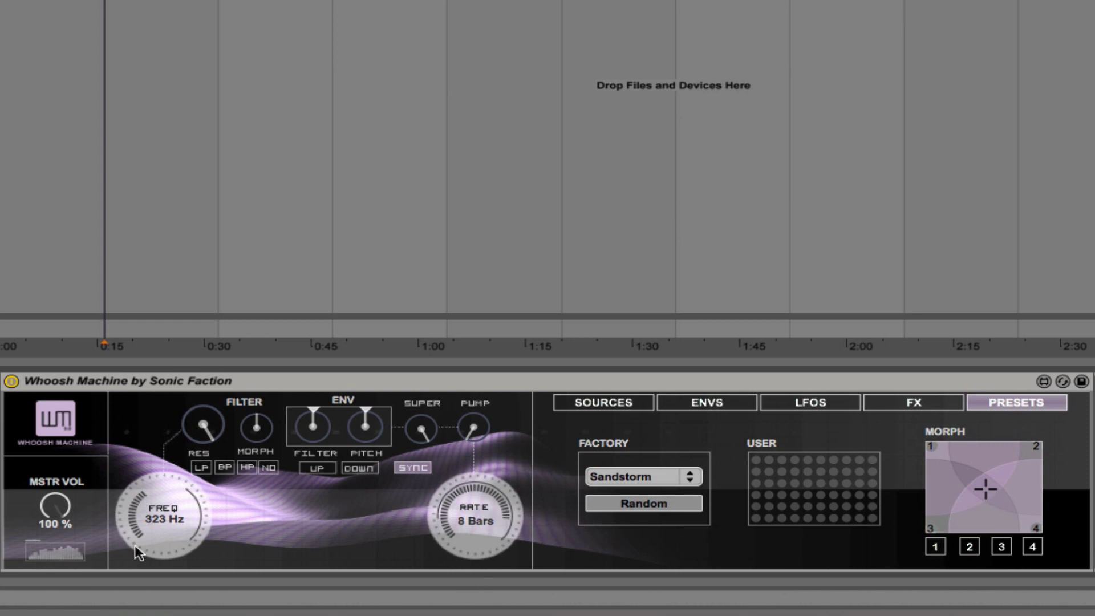
Reset to the Initial preset, then set Rate 1 Bar, Freq 3.71 kHz and adjust resonance
left_click(647, 475)
left_click(633, 370)
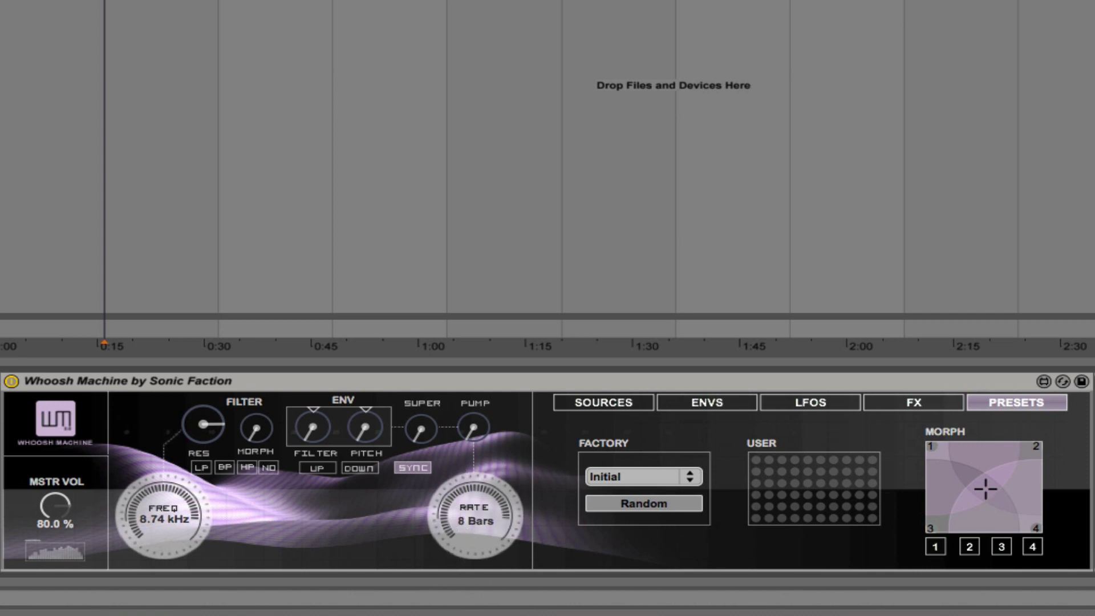
left_click_drag(475, 517, 475, 544)
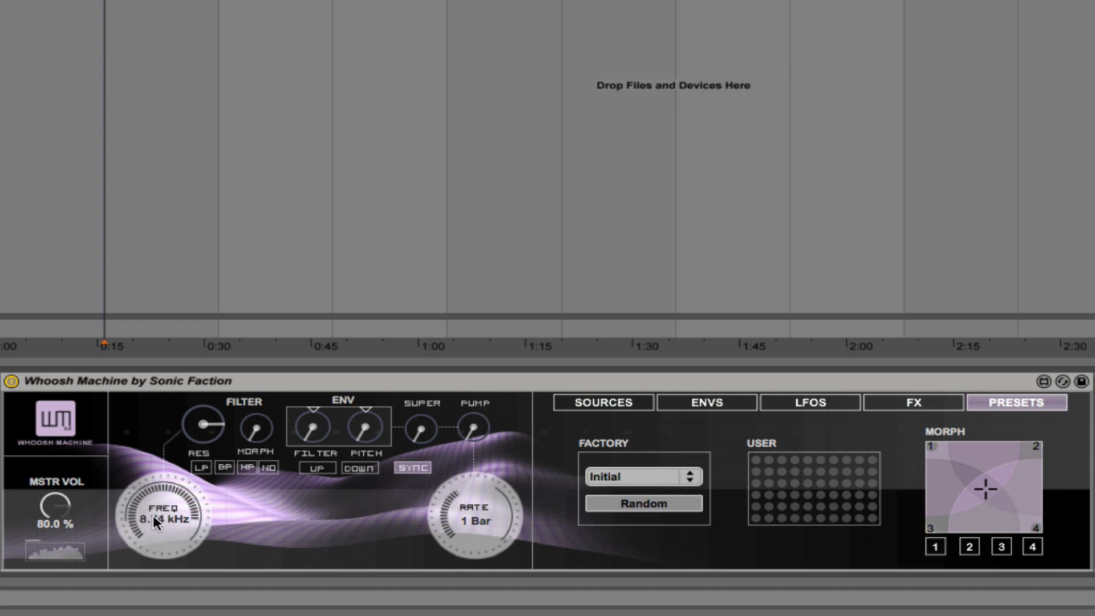
mouse_move(136, 506)
left_mouse_down()
mouse_move(135, 549)
mouse_move(135, 521)
left_mouse_up()
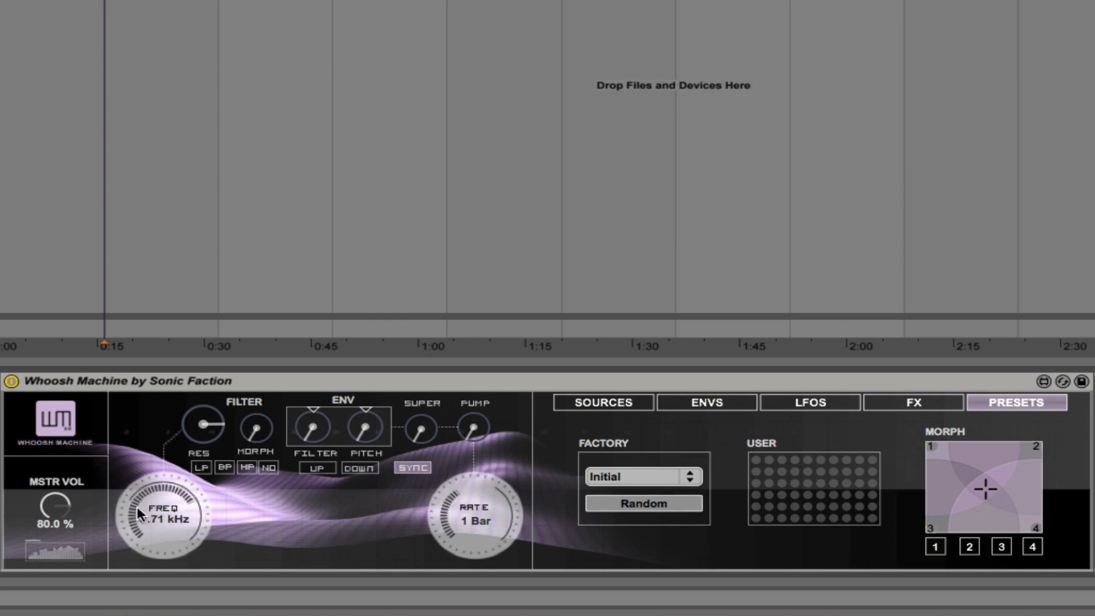
left_click_drag(204, 414, 248, 426)
Try the BP, HP and NO filter types and change the MORPH amount
left_click(226, 467)
left_click_drag(258, 441, 235, 446)
left_click(248, 470)
left_click(269, 469)
Compare the envelope DOWN and UP directions, leaving it set to UP
left_click(358, 470)
left_click(319, 470)
left_click(348, 467)
left_click(328, 470)
left_click(350, 470)
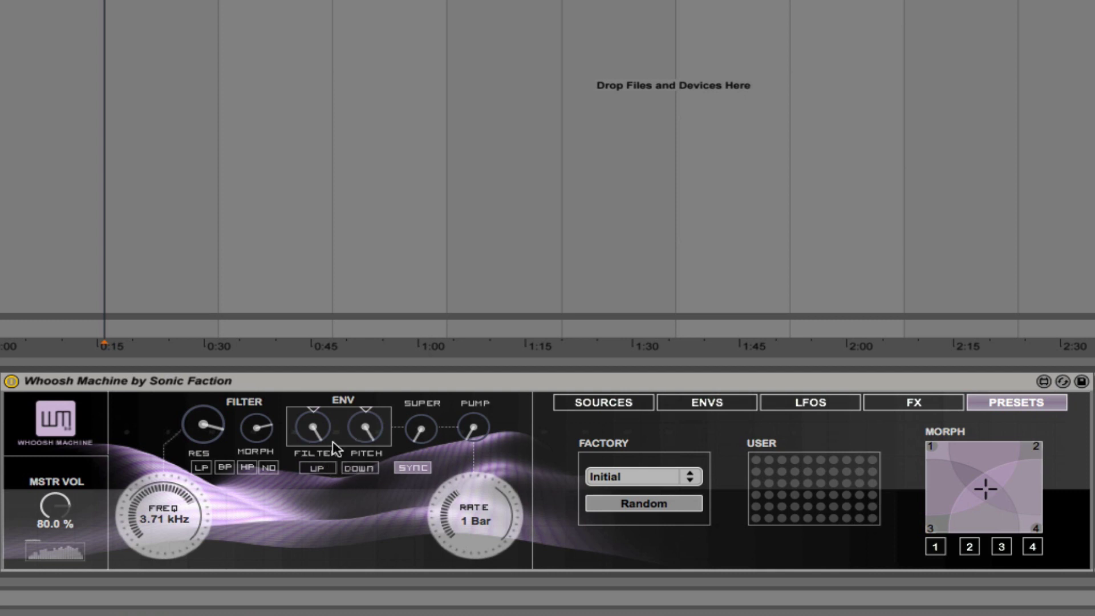
left_click(318, 467)
Show the Envs page, nudge the filter envelope, and compare directions ending on UP
left_click(707, 403)
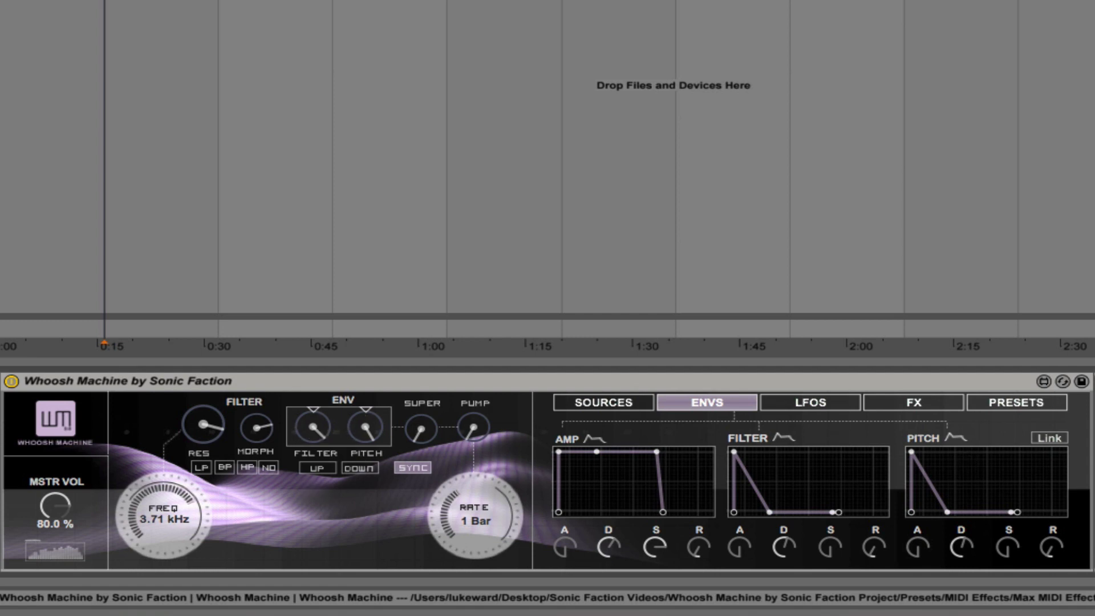
mouse_move(312, 429)
left_mouse_down()
mouse_move(313, 406)
mouse_move(313, 425)
left_mouse_up()
left_click(318, 468)
left_click(350, 471)
left_click(318, 470)
left_click(354, 470)
left_click(322, 471)
left_click(360, 469)
left_click(314, 470)
left_click(356, 467)
left_click(317, 466)
Raise the filter and pitch envelope amounts clockwise and fine-tune the filter amount
left_click_drag(312, 429, 312, 412)
left_click_drag(364, 435, 364, 385)
left_click_drag(367, 430, 350, 465)
left_click_drag(311, 429, 353, 456)
Audition the Super knob from minimum upward, leaving it just past halfway with envelope UP
mouse_move(424, 436)
left_mouse_down()
mouse_move(423, 388)
mouse_move(423, 444)
left_mouse_up()
left_click_drag(422, 443, 423, 374)
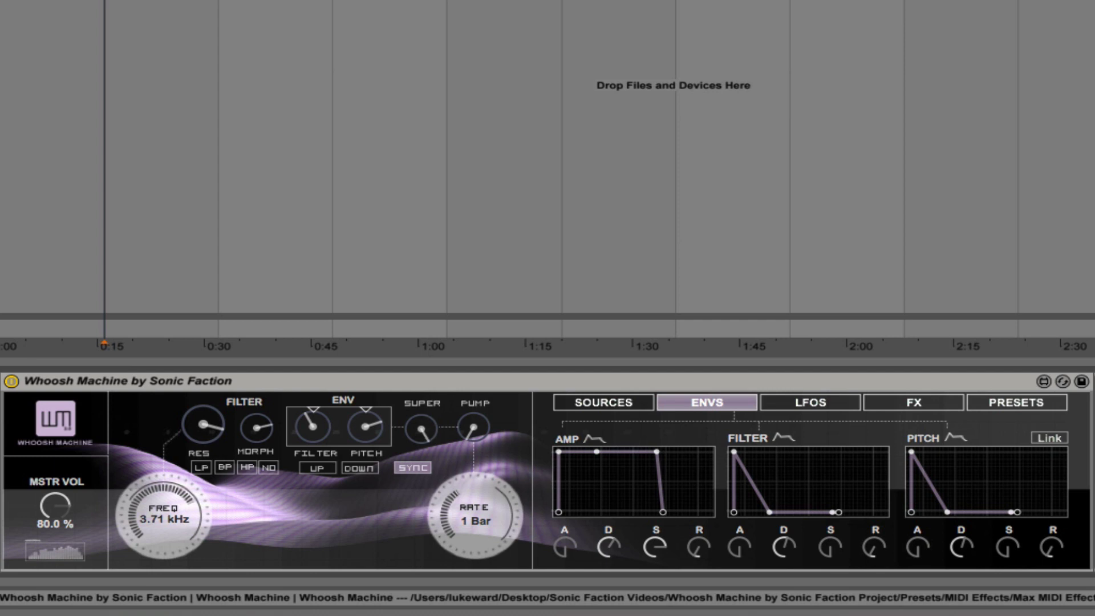
left_click(305, 469)
left_click_drag(422, 432, 422, 479)
left_click_drag(423, 439, 423, 420)
left_click_drag(423, 436, 423, 417)
Turn the Pump amount up and set the pump rate to 1 Bar
left_click_drag(488, 435, 488, 419)
mouse_move(487, 419)
left_mouse_down()
mouse_move(488, 399)
mouse_move(477, 434)
left_mouse_up()
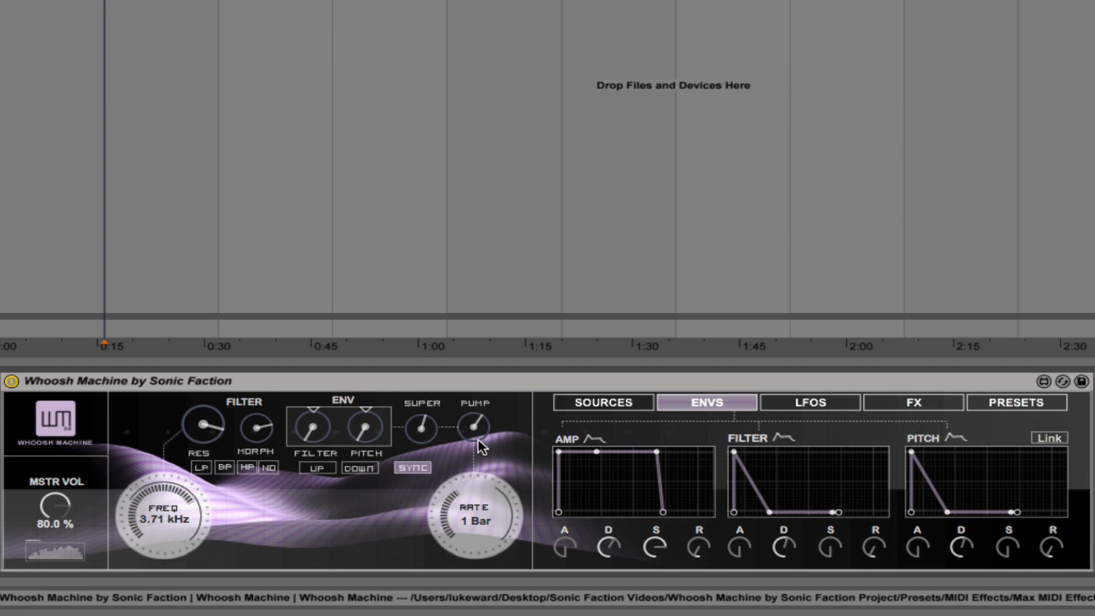
mouse_move(478, 440)
left_mouse_down()
mouse_move(477, 424)
mouse_move(477, 434)
left_mouse_up()
left_click_drag(471, 528, 471, 547)
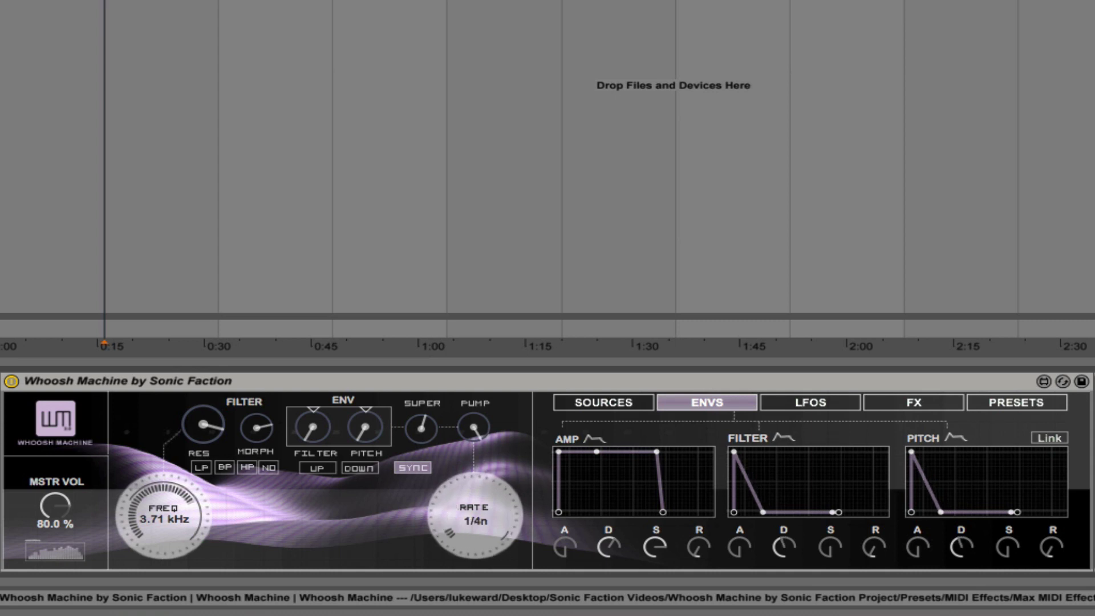
mouse_move(471, 521)
left_mouse_down()
mouse_move(471, 491)
mouse_move(471, 520)
left_mouse_up()
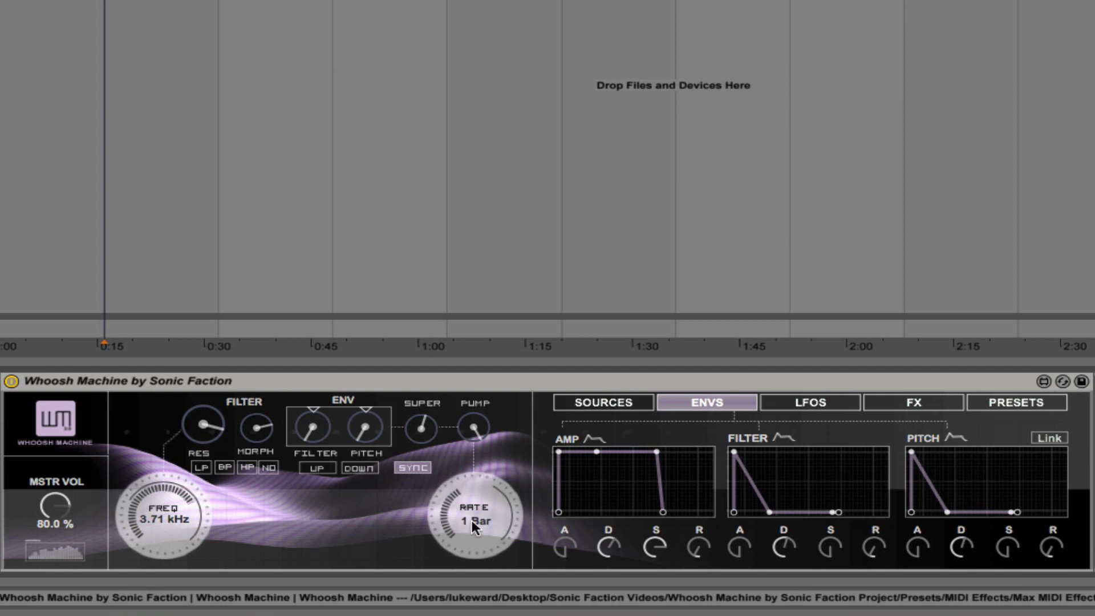
left_click_drag(474, 429, 473, 413)
Cycle through the Sources, Envs, LFOs and Presets pages, ending on Sources
left_click(605, 399)
left_click(737, 399)
left_click(835, 402)
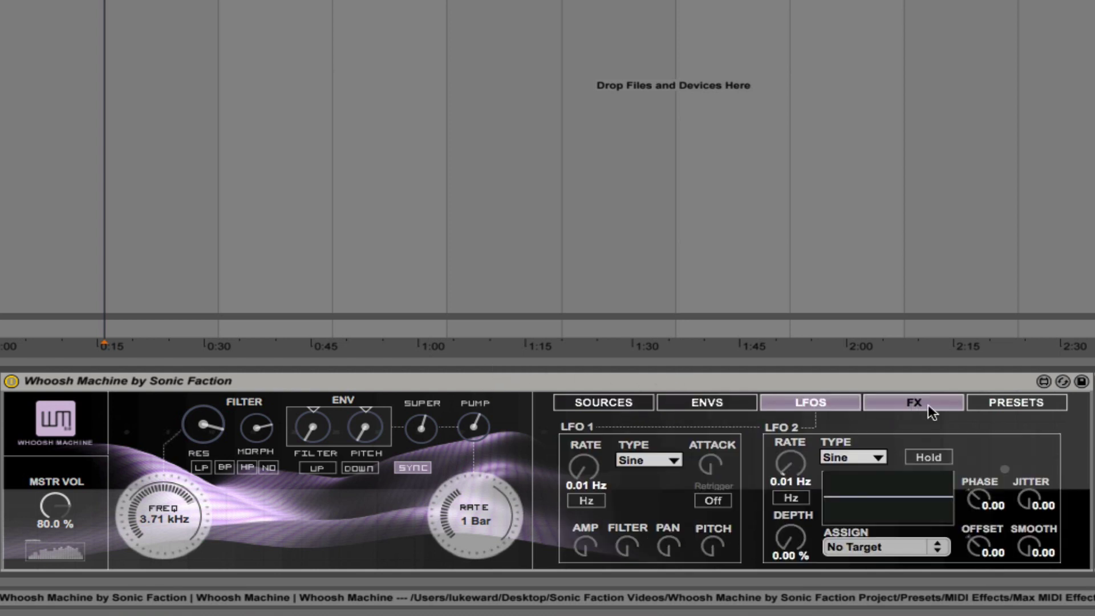
left_click(1024, 402)
left_click(594, 405)
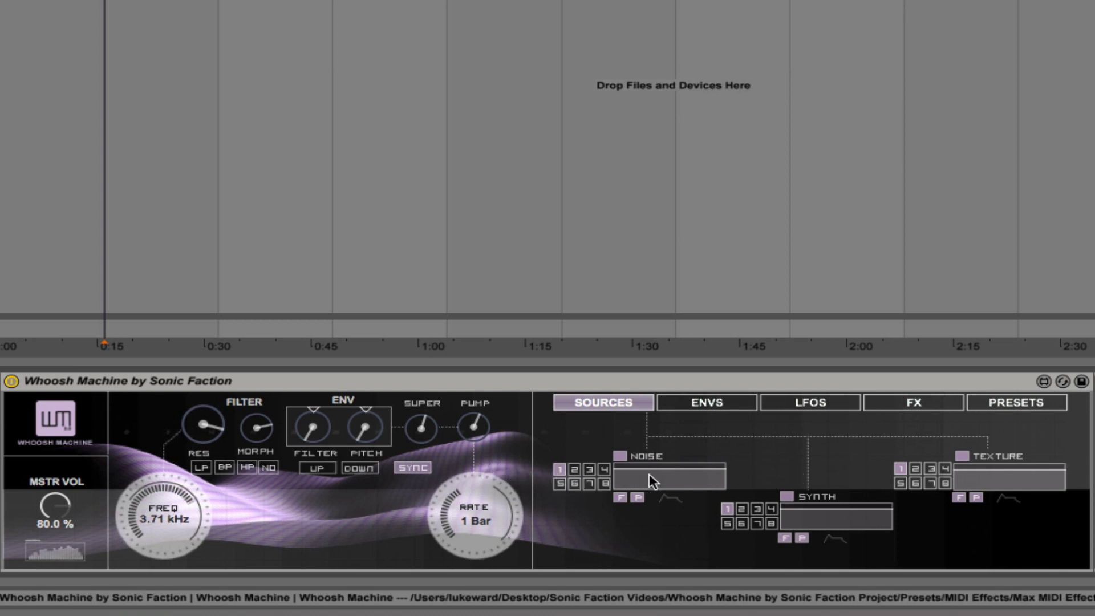
Lower the Noise layer level slightly, then drag it back up to full
left_click_drag(652, 473, 653, 495)
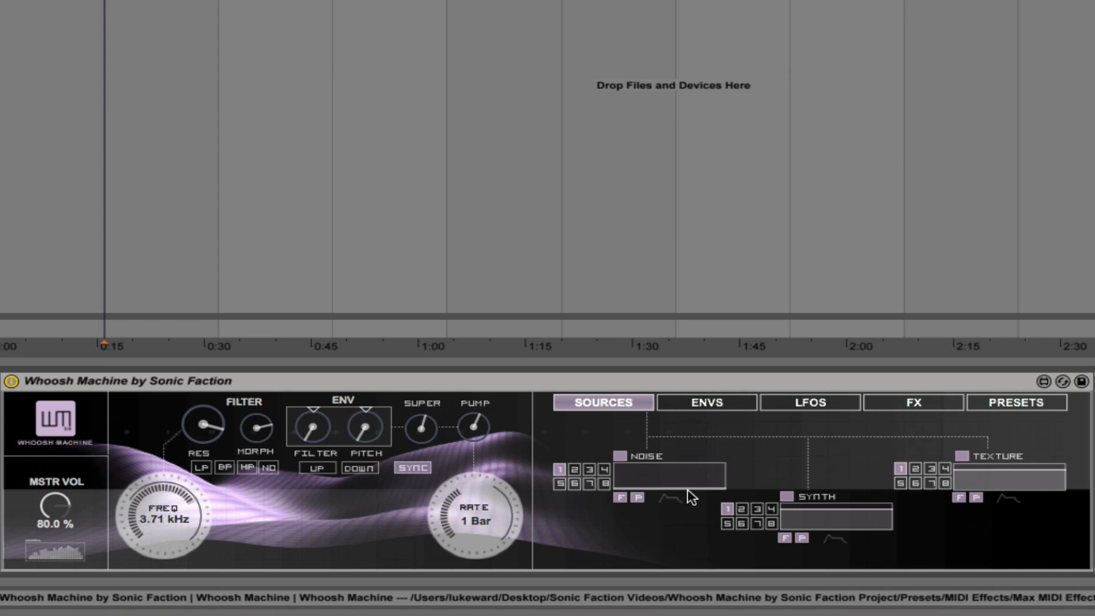
left_click_drag(670, 484, 668, 467)
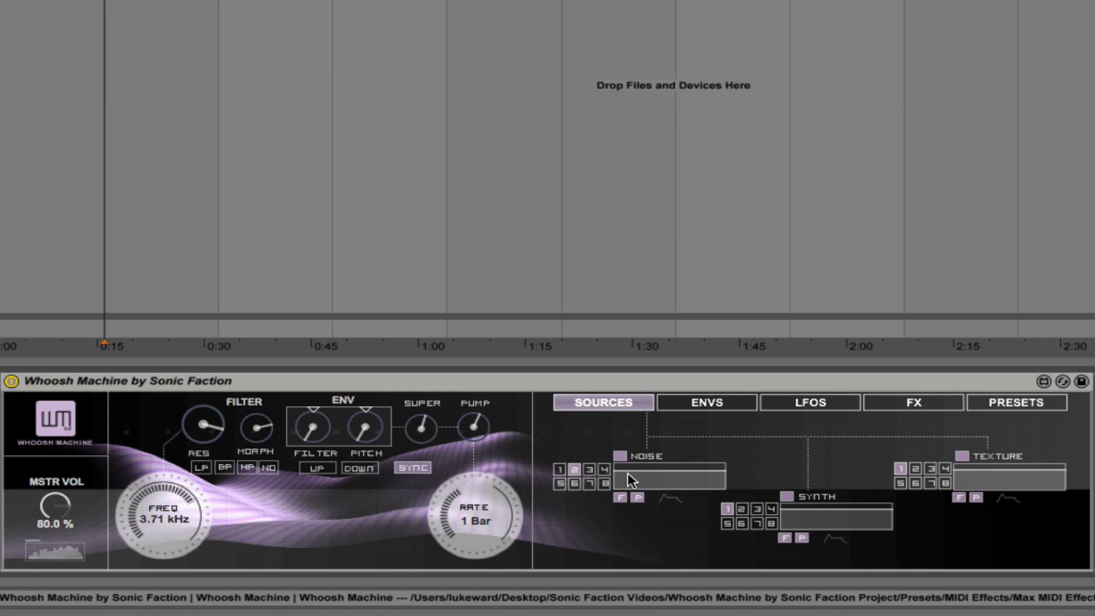
Drop Synth level to zero, lower Texture, set Noise to source 7 and unlink its pitch envelope
left_click(986, 481)
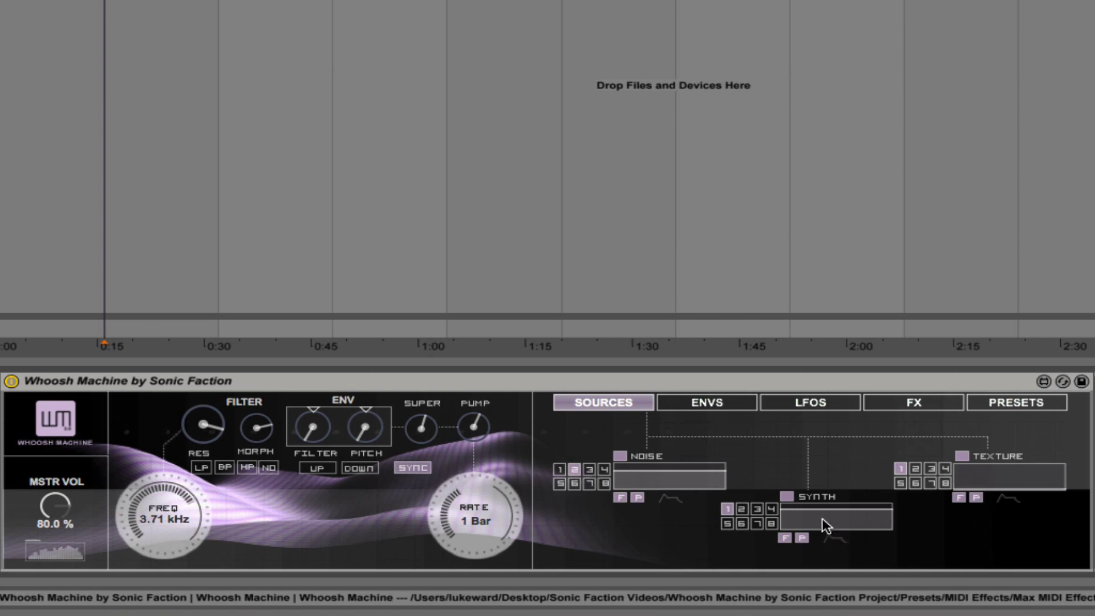
left_click_drag(820, 517, 785, 513)
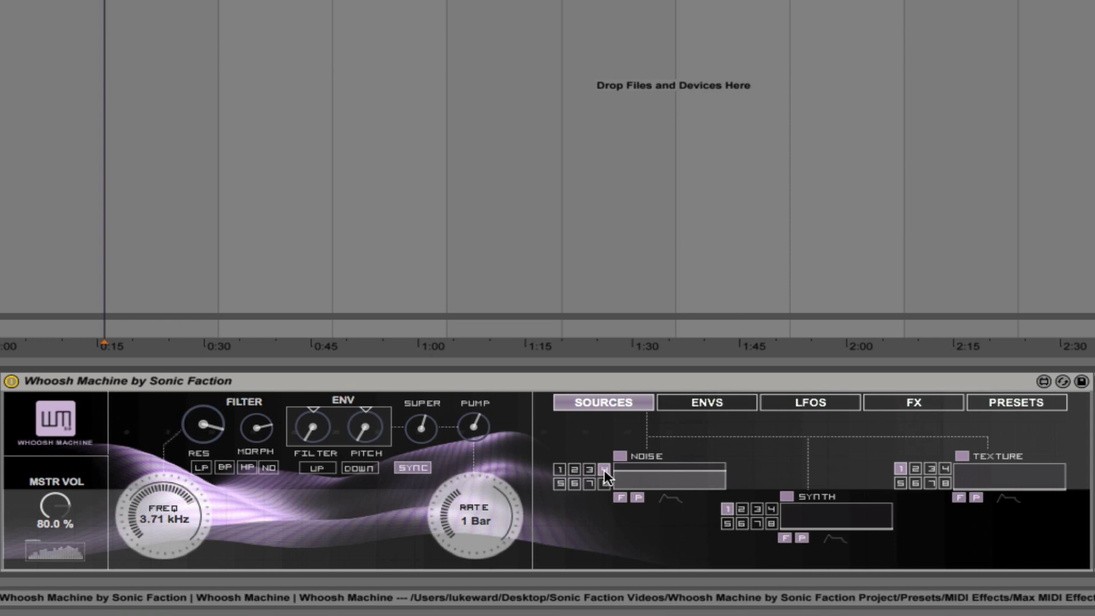
left_click(560, 483)
left_click(591, 484)
left_click(637, 498)
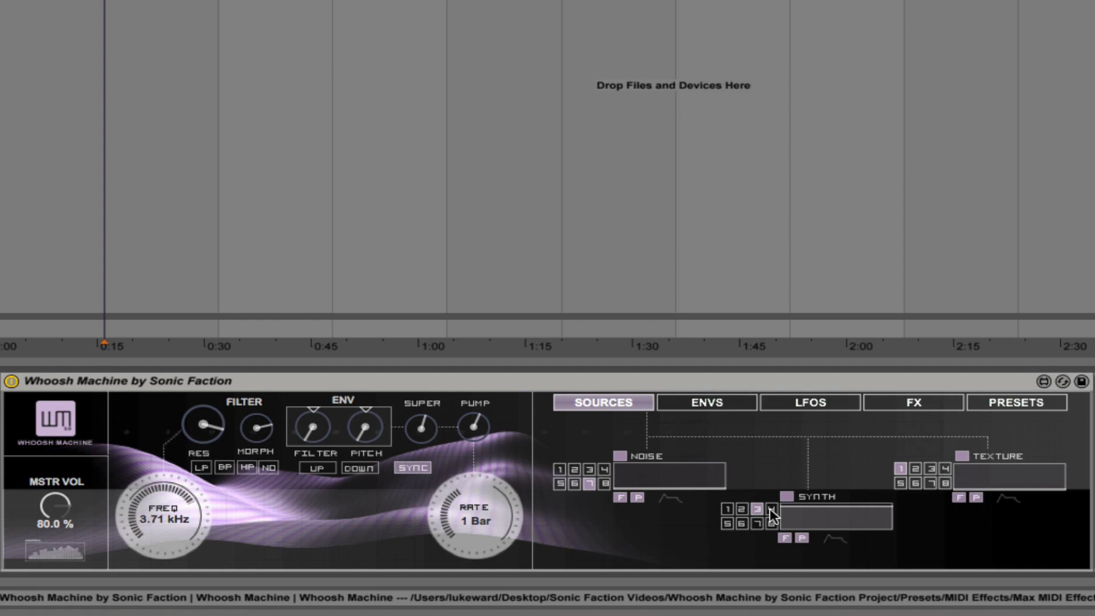
Try Synth layer source 4, then source 5
left_click(772, 509)
left_click(728, 523)
Push Noise and Texture levels near maximum, set Synth to half, and try Texture sources 5 and 6
left_click_drag(655, 478, 651, 467)
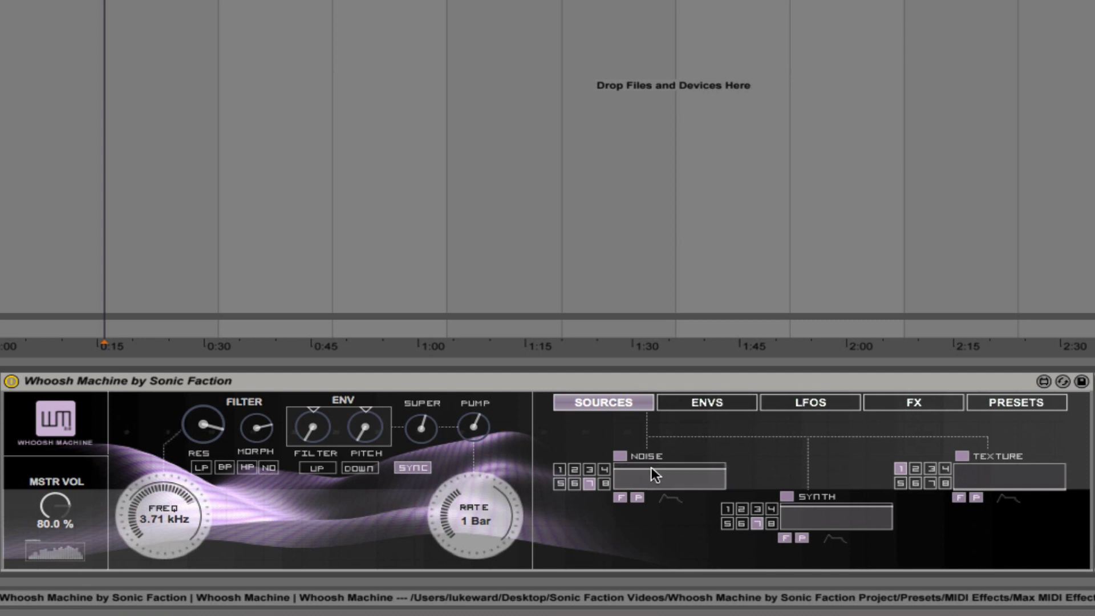
left_click_drag(994, 481, 996, 465)
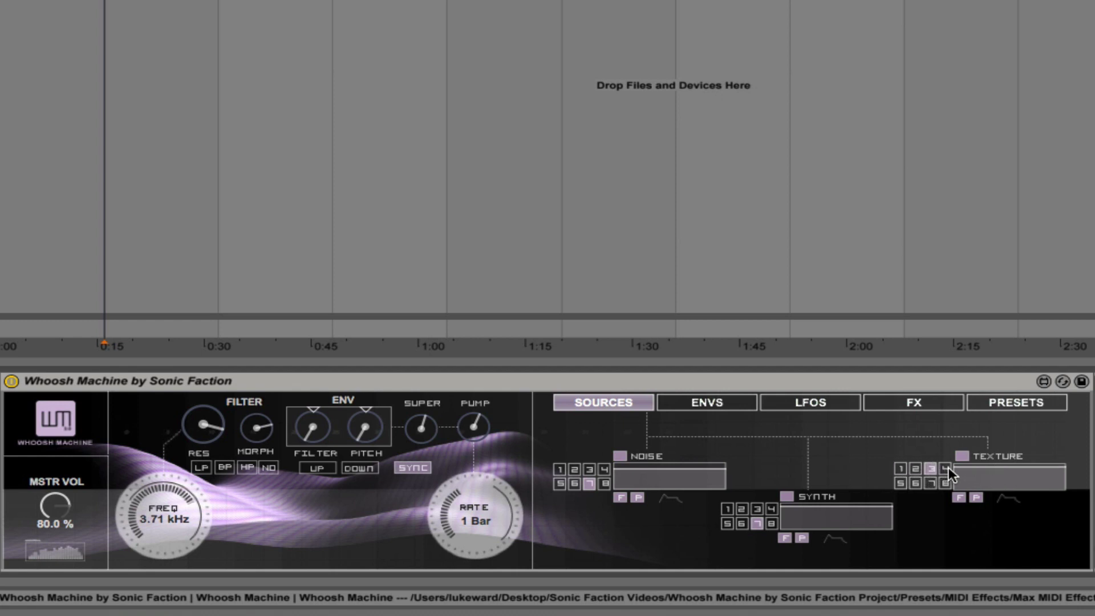
left_click(901, 483)
left_click(797, 516)
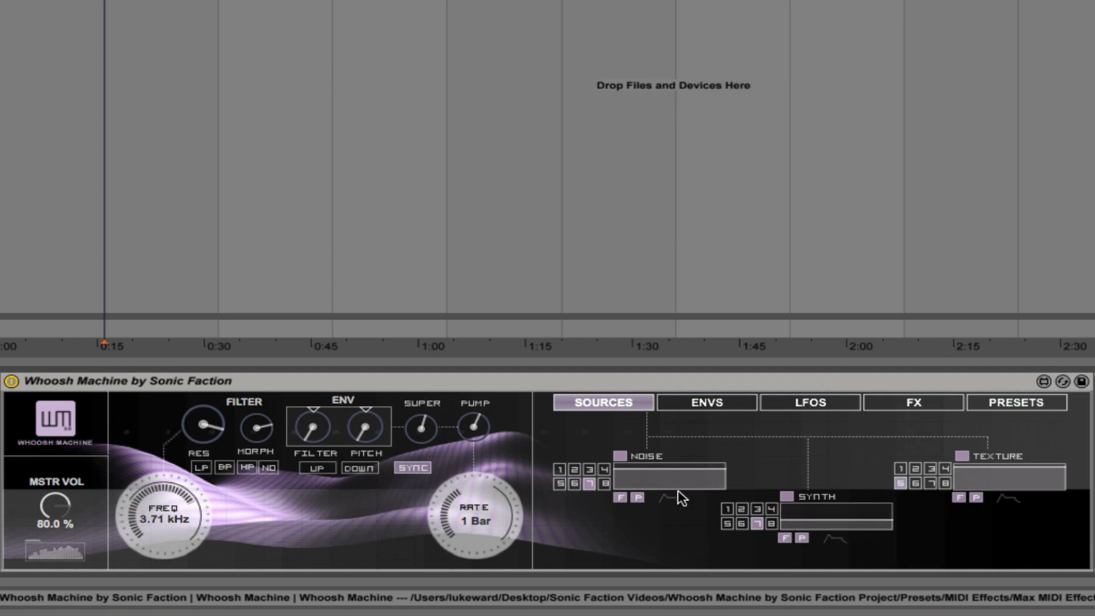
left_click(916, 484)
On the Envs page, nudge the amp envelope's attack point slightly later
left_click(706, 403)
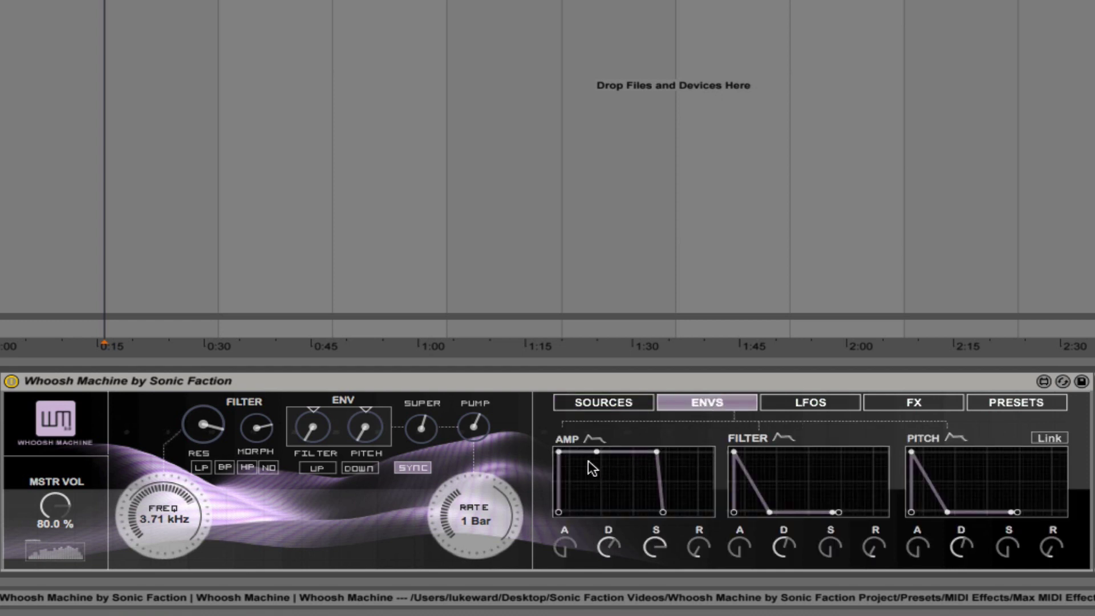
mouse_move(559, 452)
left_mouse_down()
mouse_move(574, 452)
mouse_move(558, 452)
left_mouse_up()
On the LFOs page, route LFO 1 at 4.53 Hz to filter and pan instead of amplitude
left_click(809, 404)
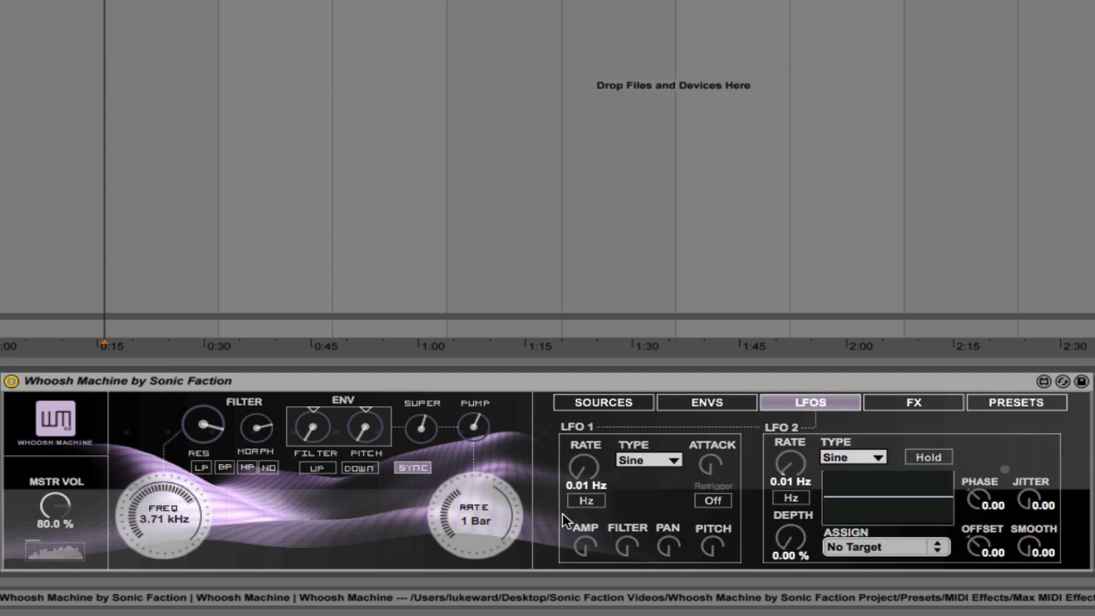
left_click_drag(590, 547, 584, 446)
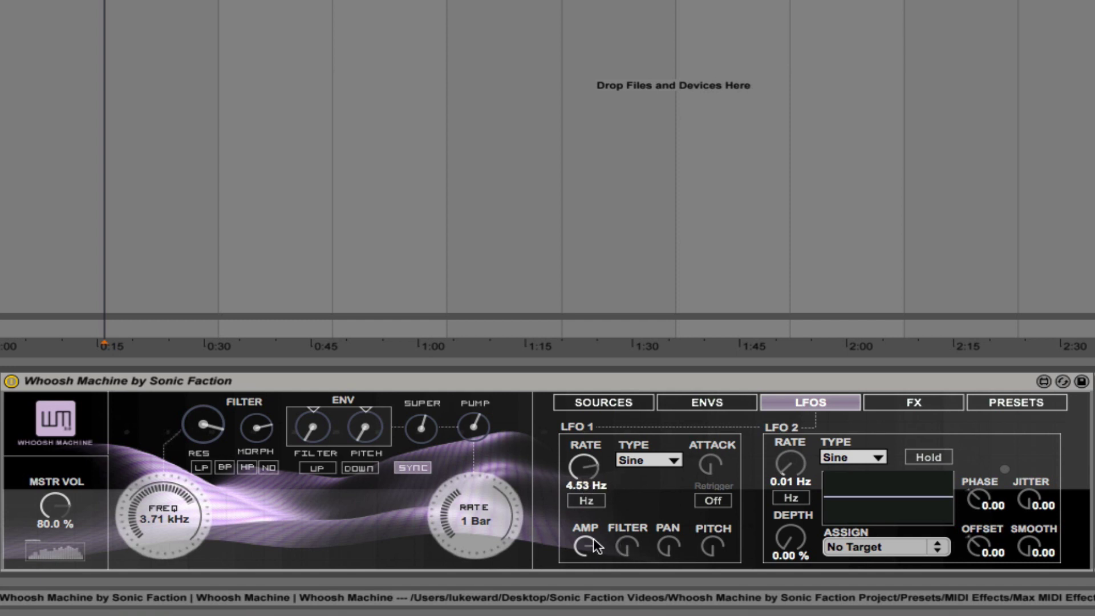
left_click_drag(585, 546, 606, 512)
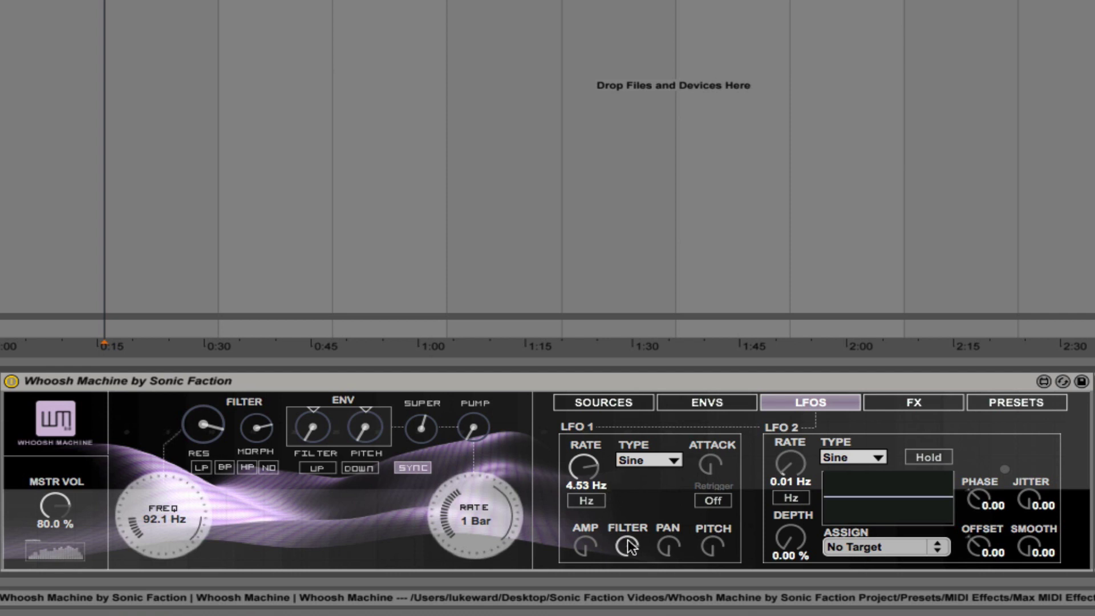
left_click_drag(629, 547, 628, 540)
left_click_drag(668, 546, 709, 552)
Leave LFO 2 untargeted and set phase -0.78, depth 52.5 % and smooth 0.73
left_click(879, 554)
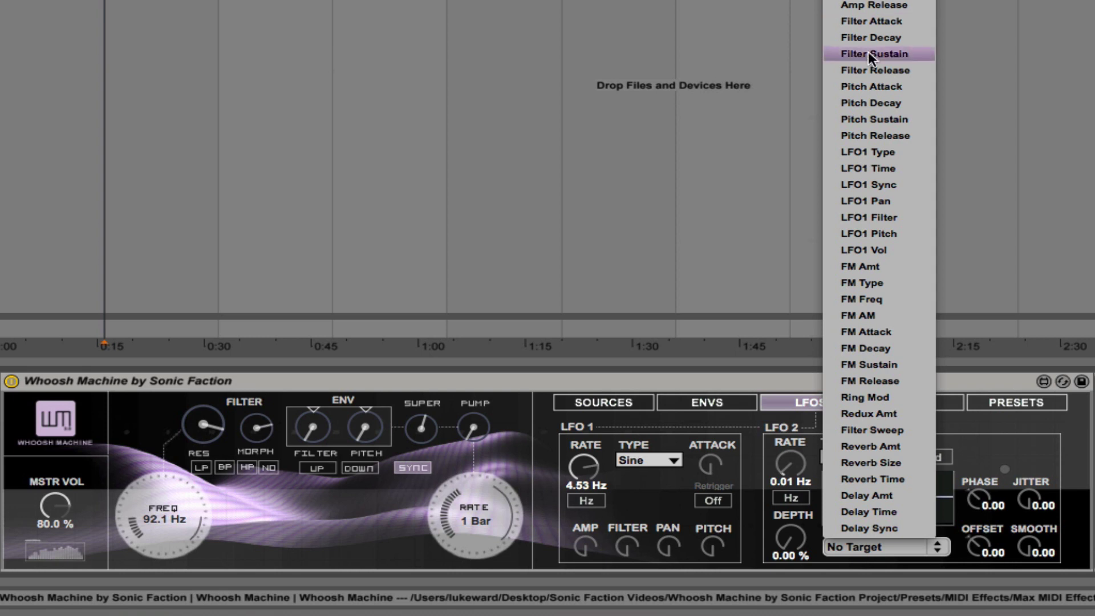
left_click(895, 546)
left_click_drag(977, 500, 1027, 500)
left_click_drag(795, 522, 795, 491)
left_click_drag(1032, 551, 982, 557)
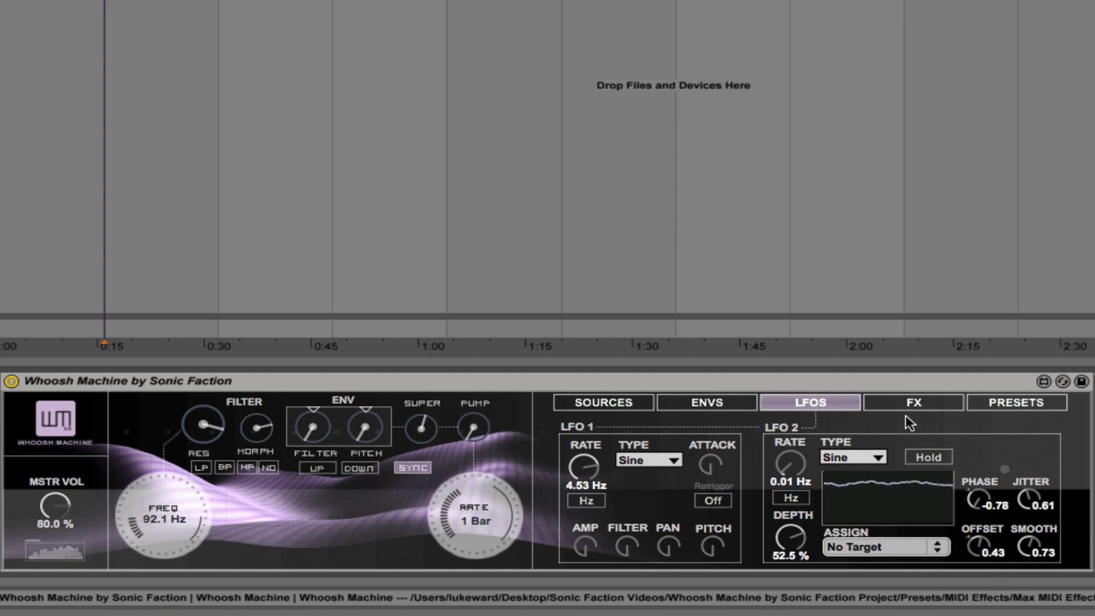
On the FX page, raise FM to 93.7 % and pick the Sw-D waveform
left_click(910, 396)
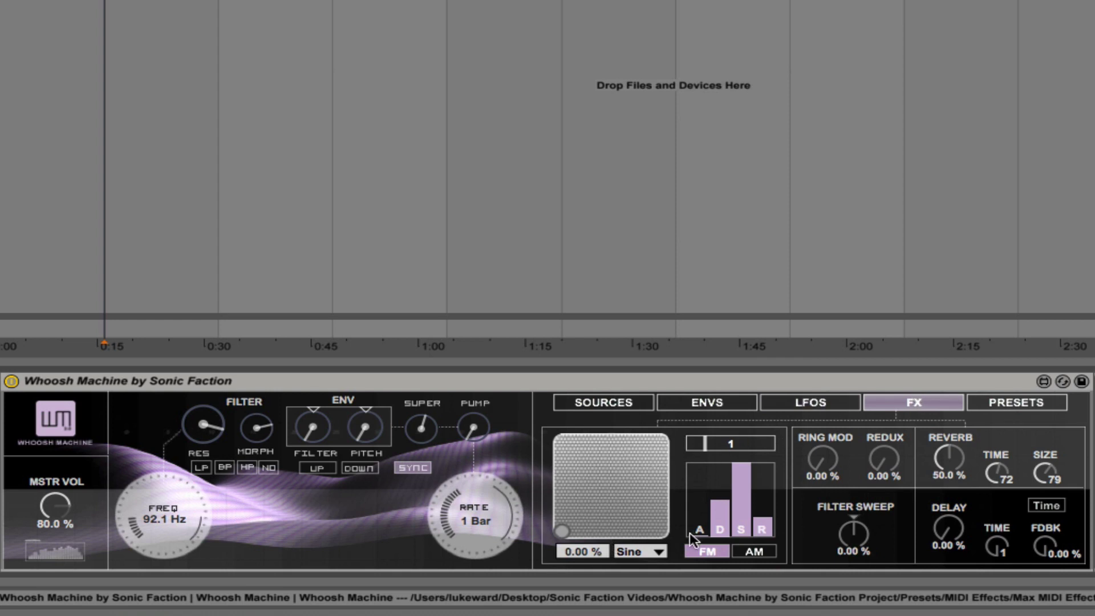
mouse_move(596, 552)
left_mouse_down()
mouse_move(595, 495)
mouse_move(585, 556)
left_mouse_up()
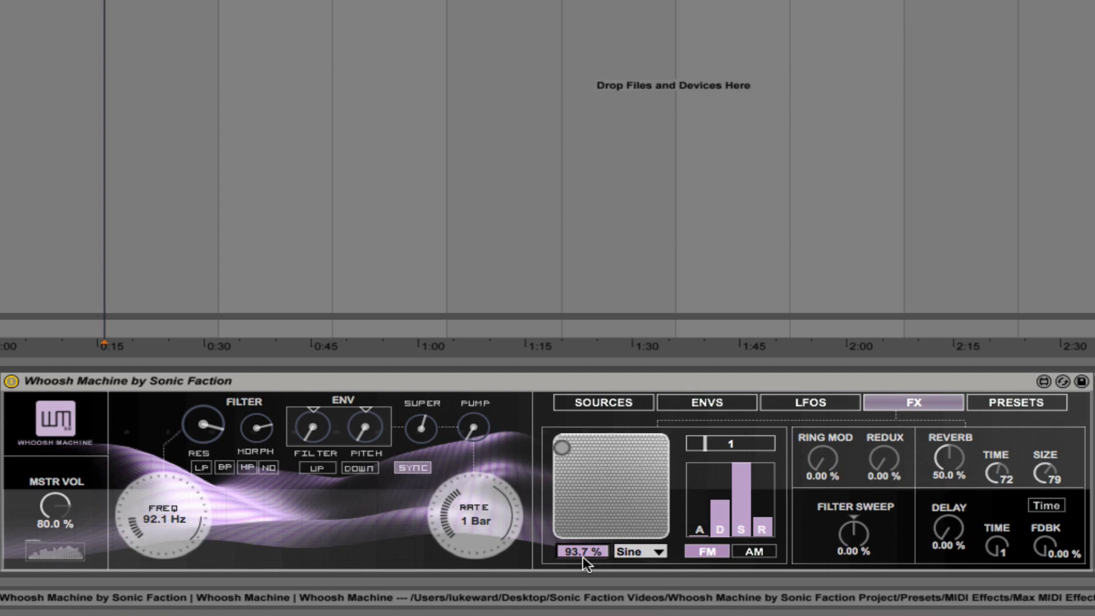
left_click(650, 553)
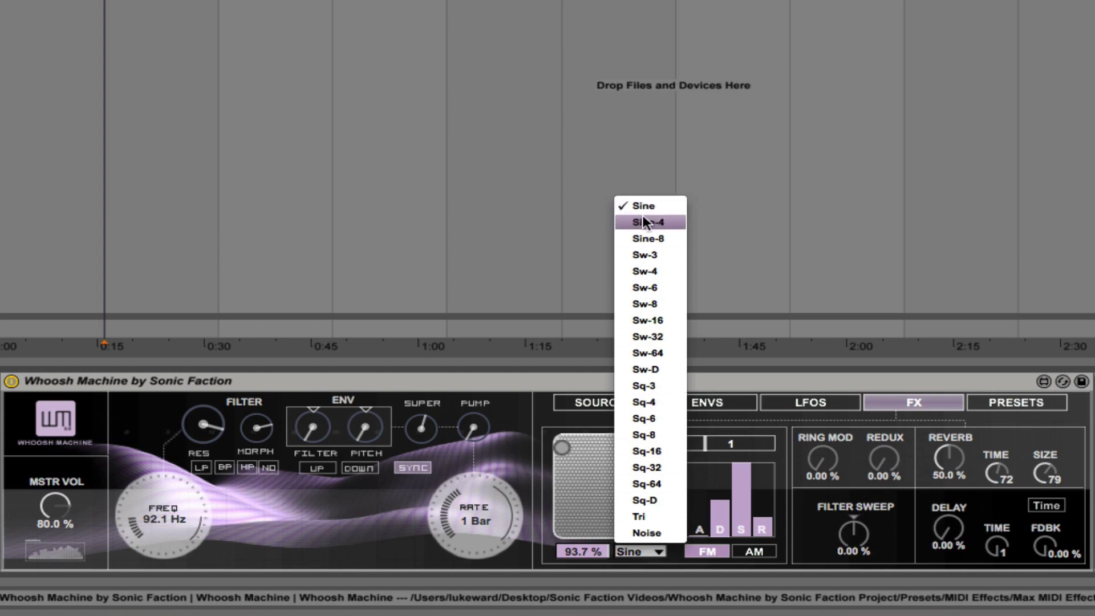
left_click(656, 370)
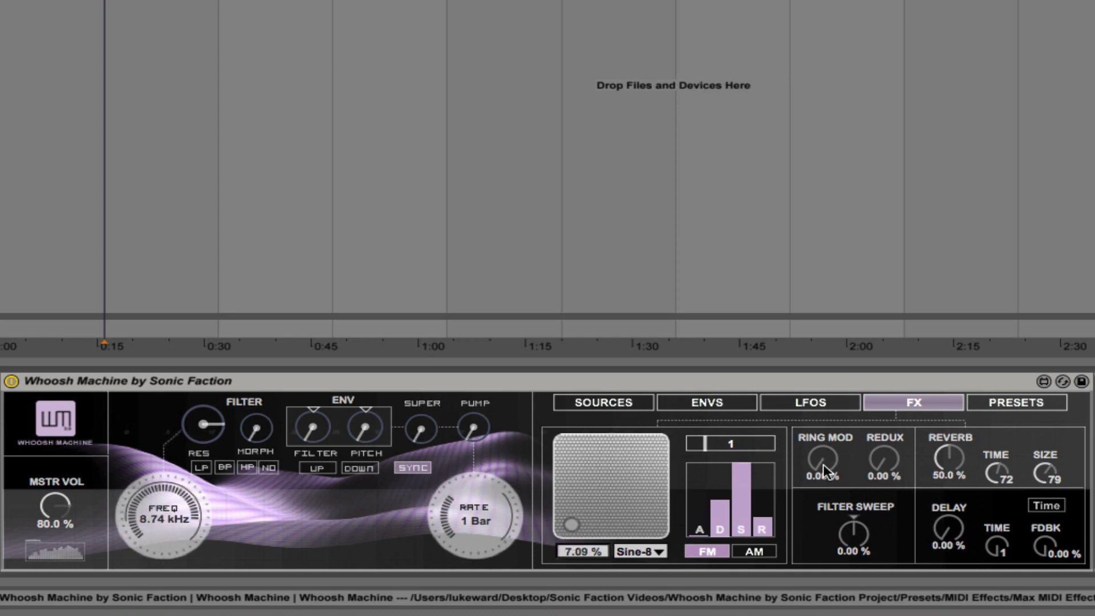
Raise ring mod, drop reverb to 47.6 % and set filter sweep to 41.7 %
left_click_drag(823, 464, 886, 465)
left_click_drag(941, 460, 952, 462)
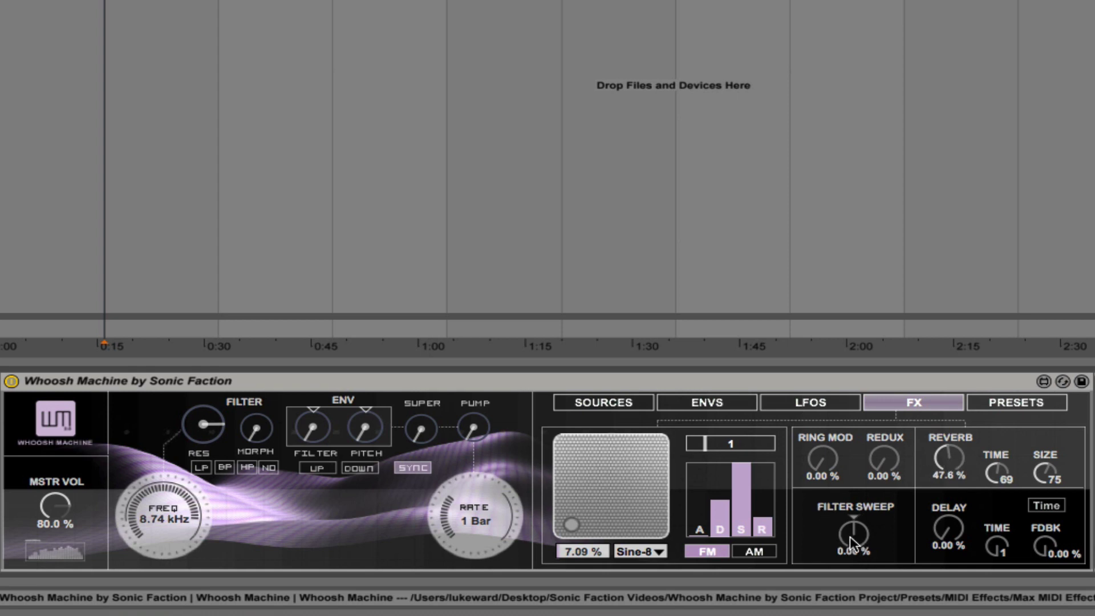
mouse_move(851, 542)
left_mouse_down()
mouse_move(851, 504)
mouse_move(851, 583)
mouse_move(851, 485)
mouse_move(851, 598)
mouse_move(851, 494)
mouse_move(851, 543)
left_mouse_up()
Bring the delay to about 52 %, then pull it well down
left_click_drag(957, 545, 957, 516)
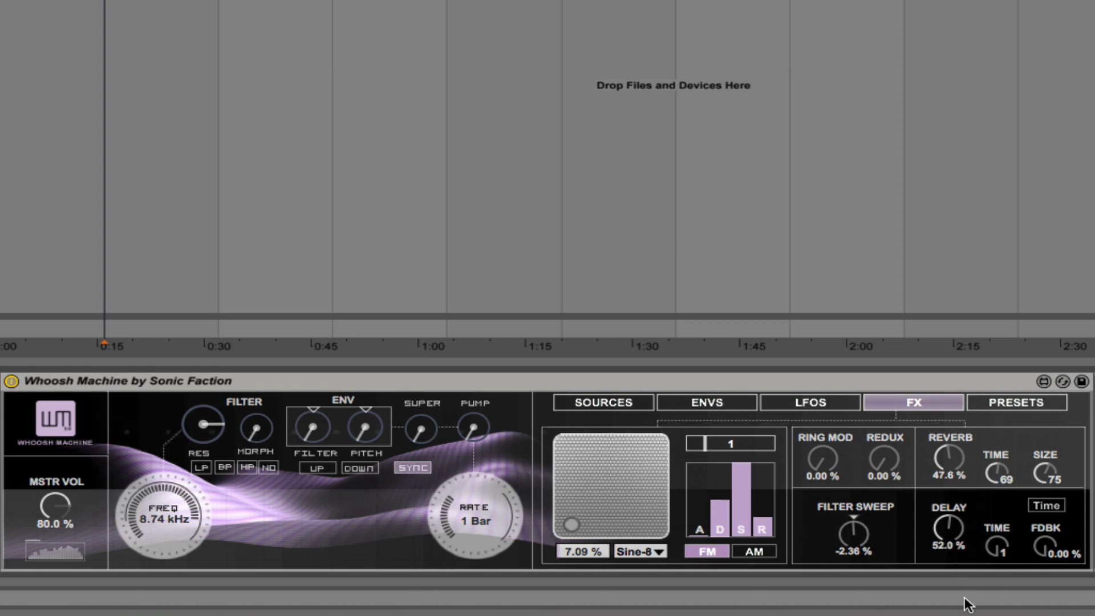
left_click_drag(946, 535, 947, 565)
On the Presets page, open the Factory preset list and scroll through every preset
left_click(1018, 406)
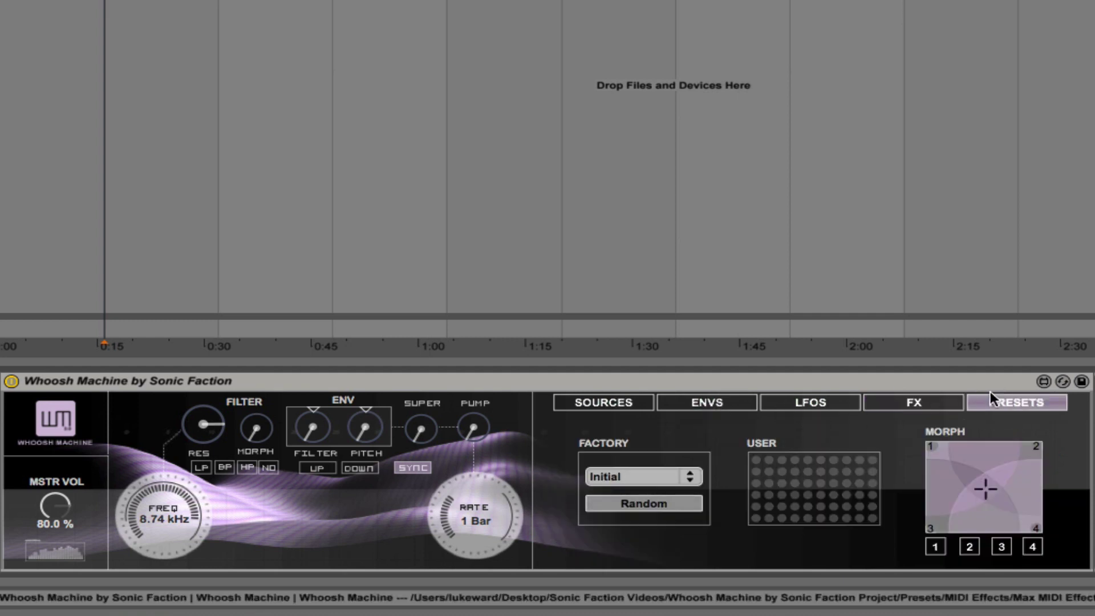
left_click(633, 475)
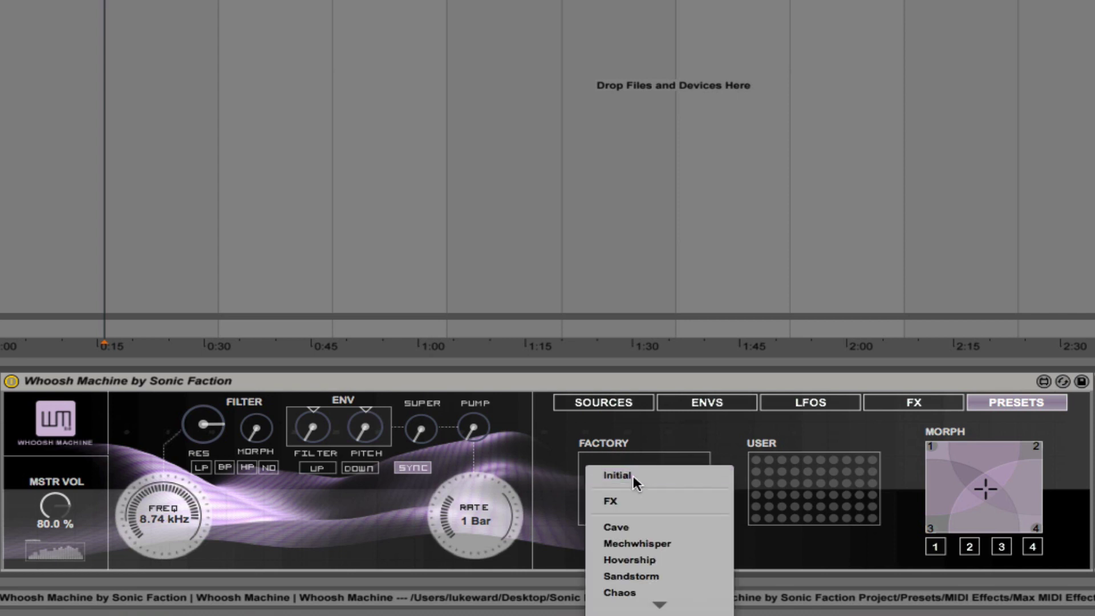
scroll(639, 478, "down", 10)
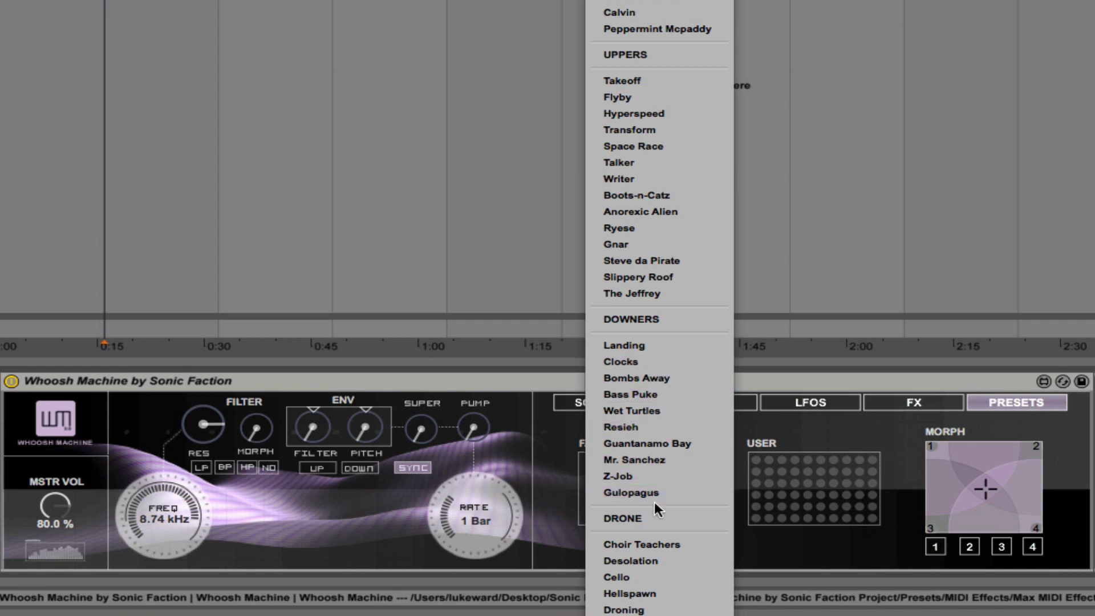
key("Escape")
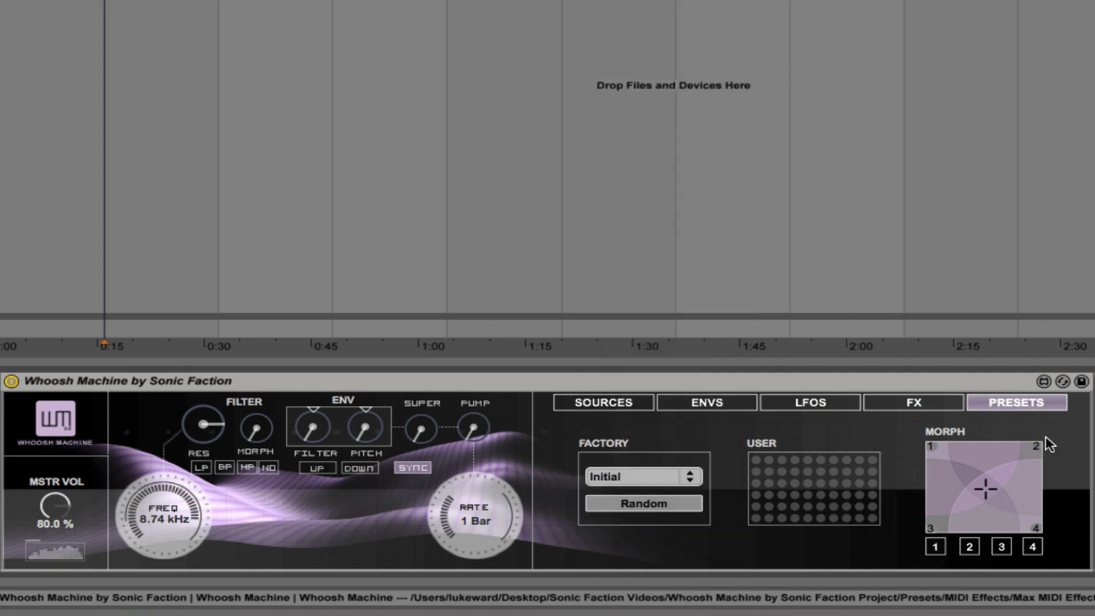
left_click(628, 477)
scroll(634, 480, "down", 5)
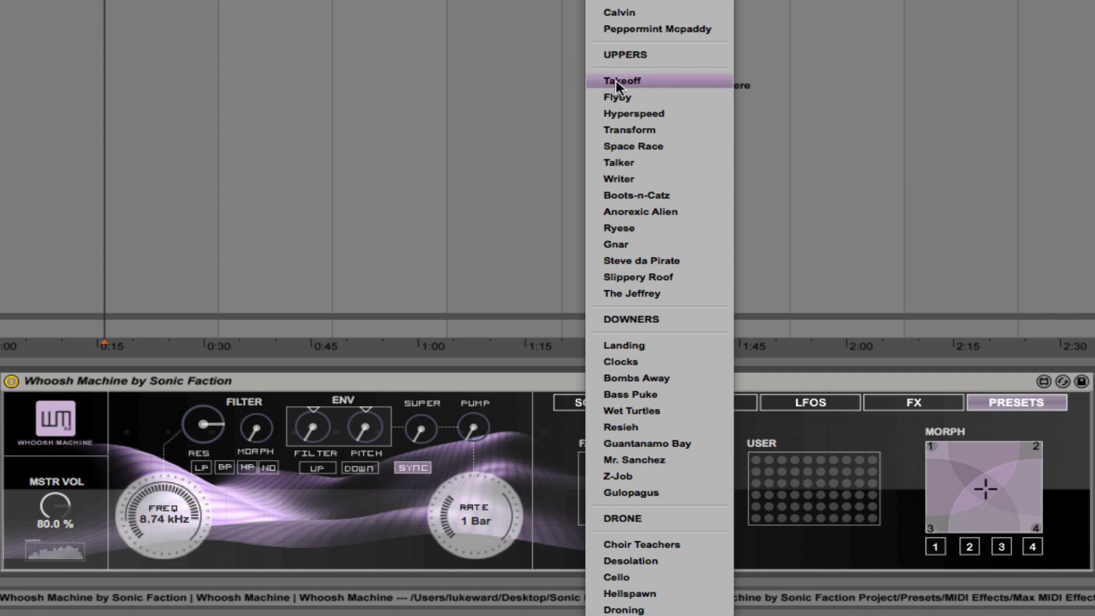
Load Choir Teachers and store it in morph corner 1, then load the Desolation drone preset
left_click(653, 543)
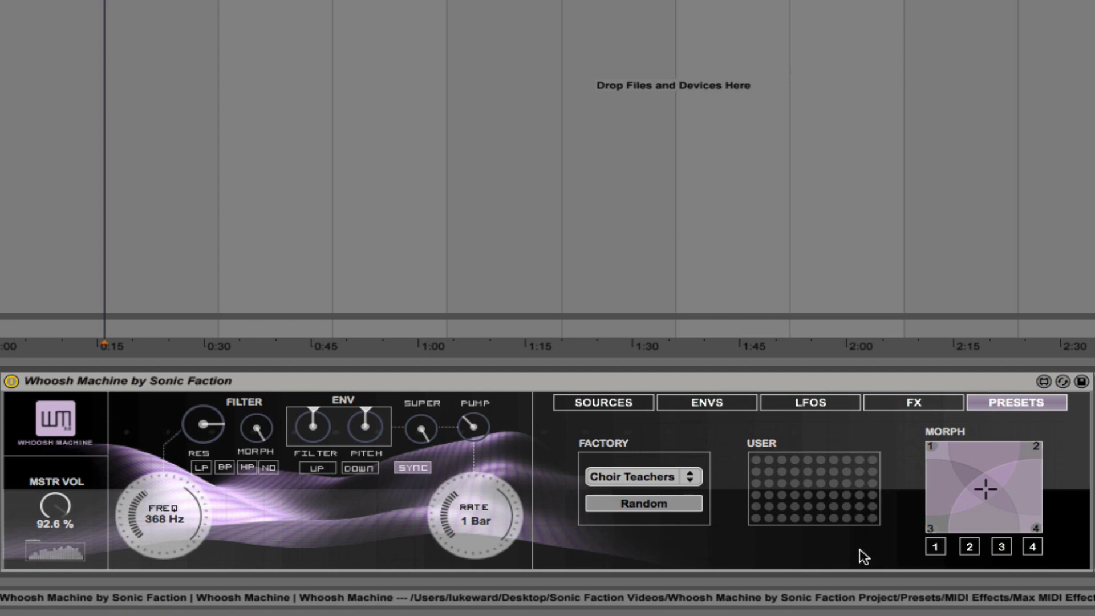
left_click(934, 547)
left_click(641, 478)
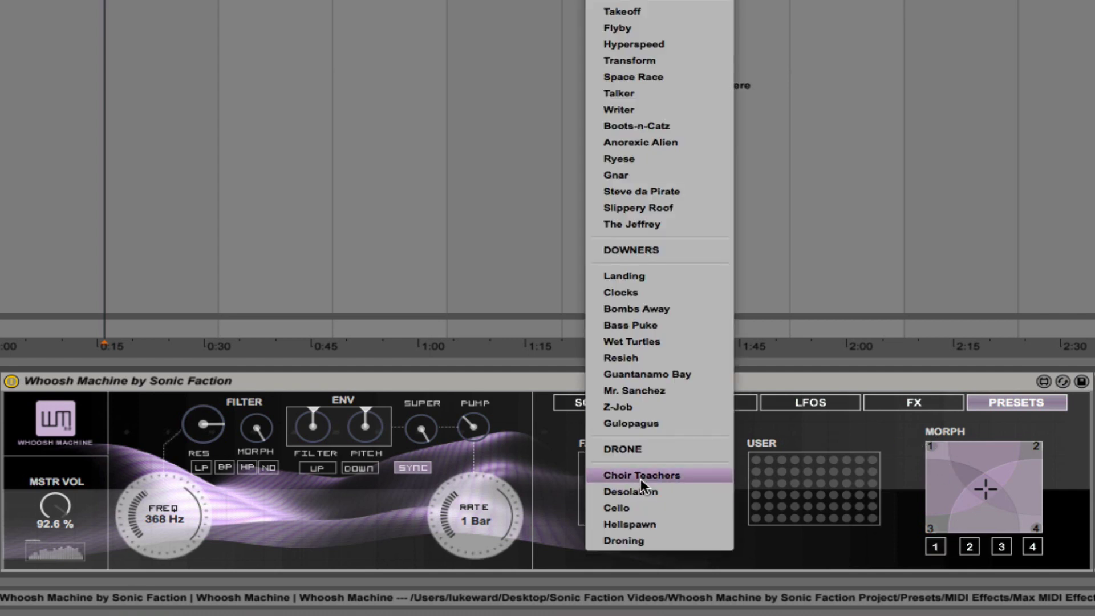
left_click(674, 493)
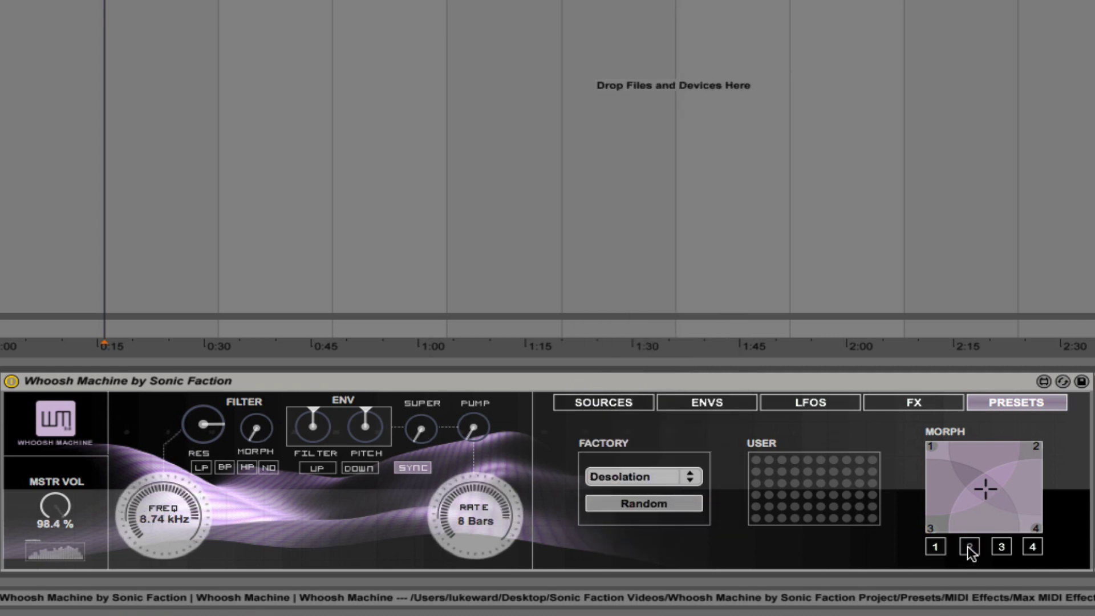
Load the Cello drone preset, then switch to the Hellspawn factory preset
left_click(633, 475)
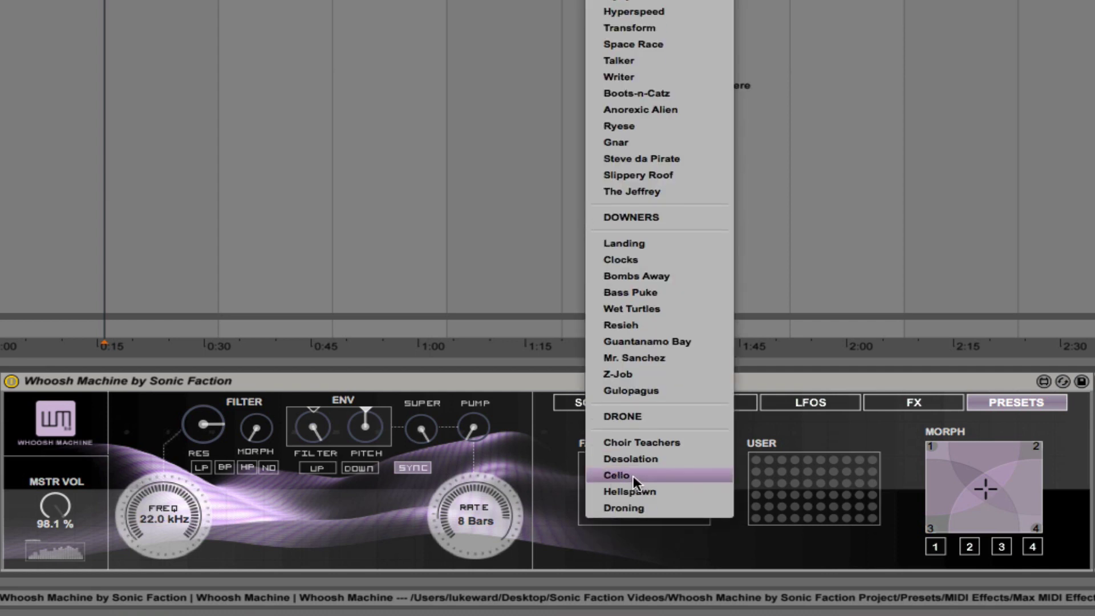
left_click(634, 476)
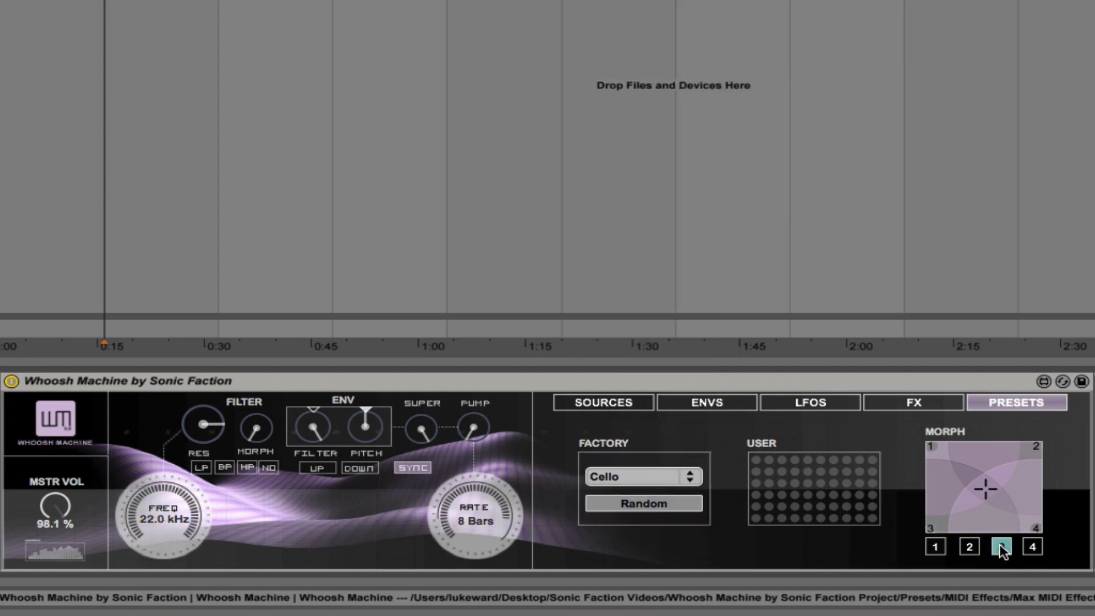
left_click(632, 476)
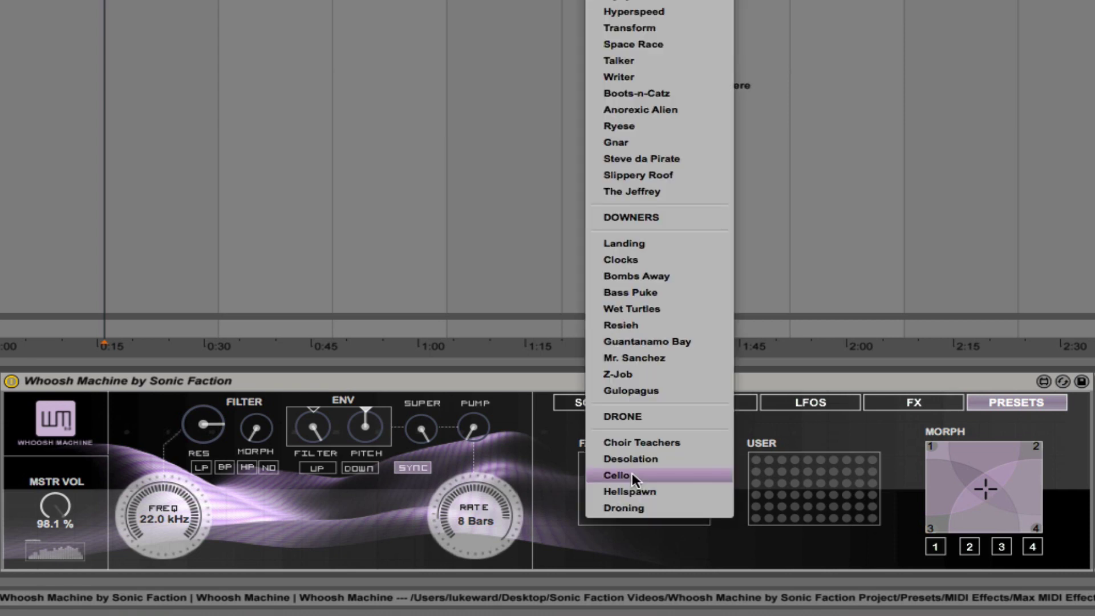
left_click(656, 490)
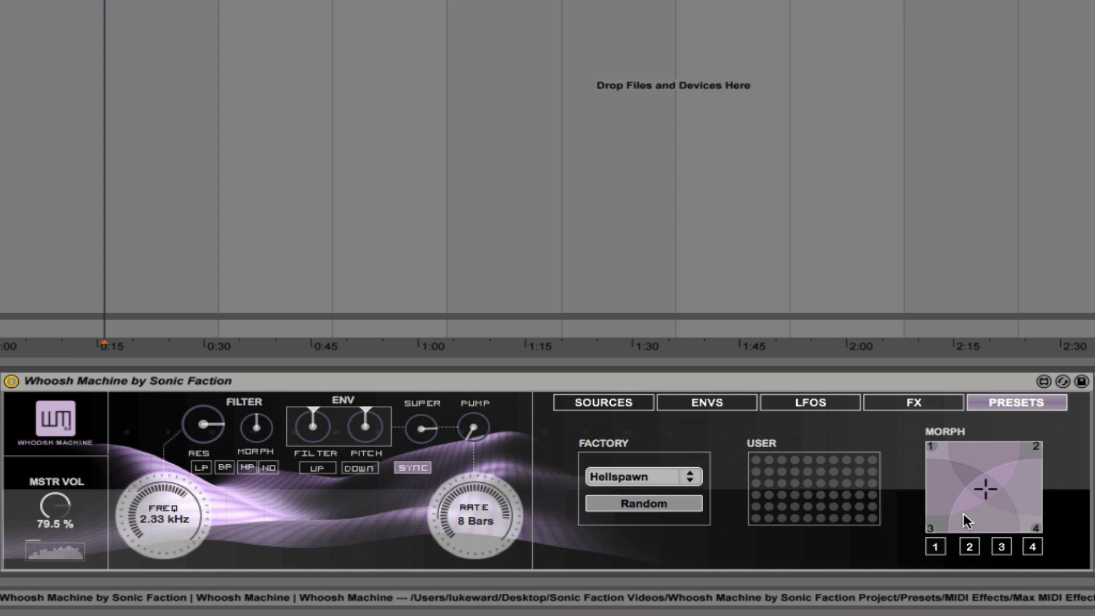
Morph between the upper and lower corner presets, ending lower-right at Freq 2.66 kHz, volume 81.4 %
left_click(956, 474)
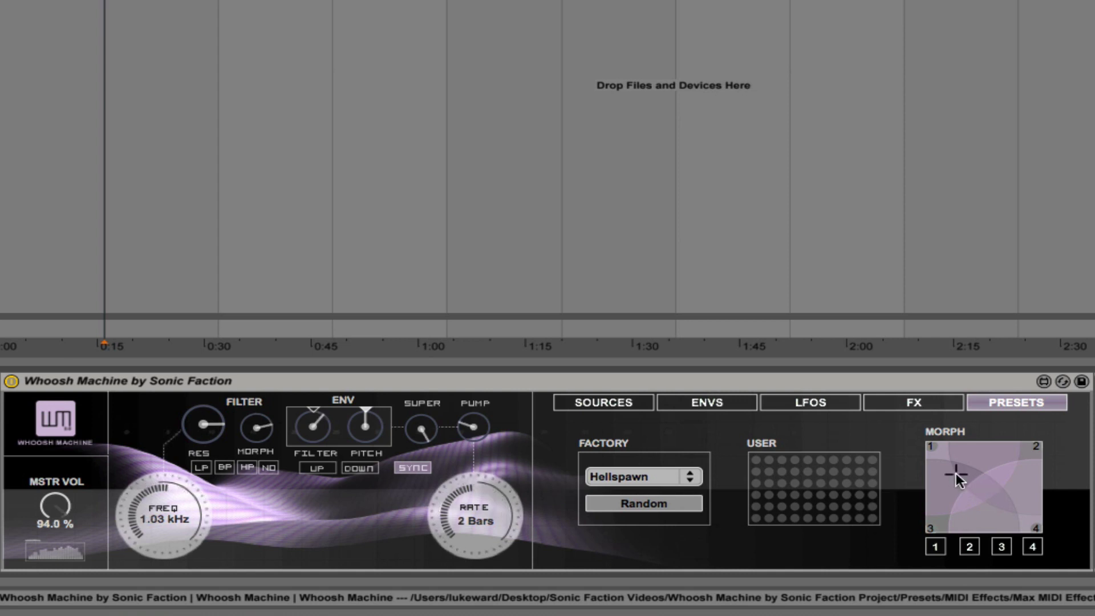
left_click(997, 465)
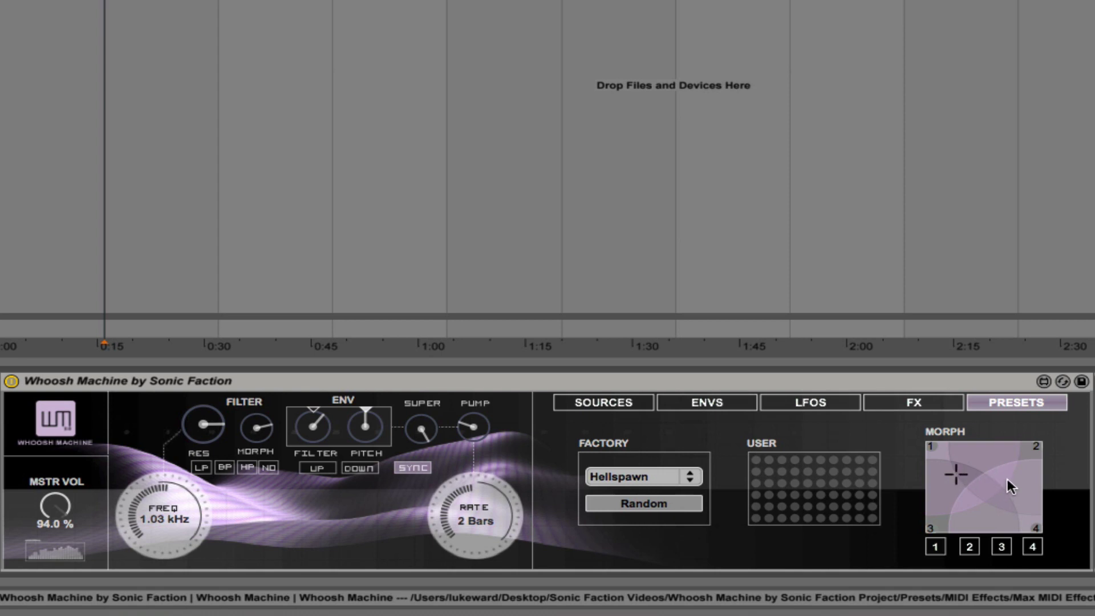
left_click(953, 461)
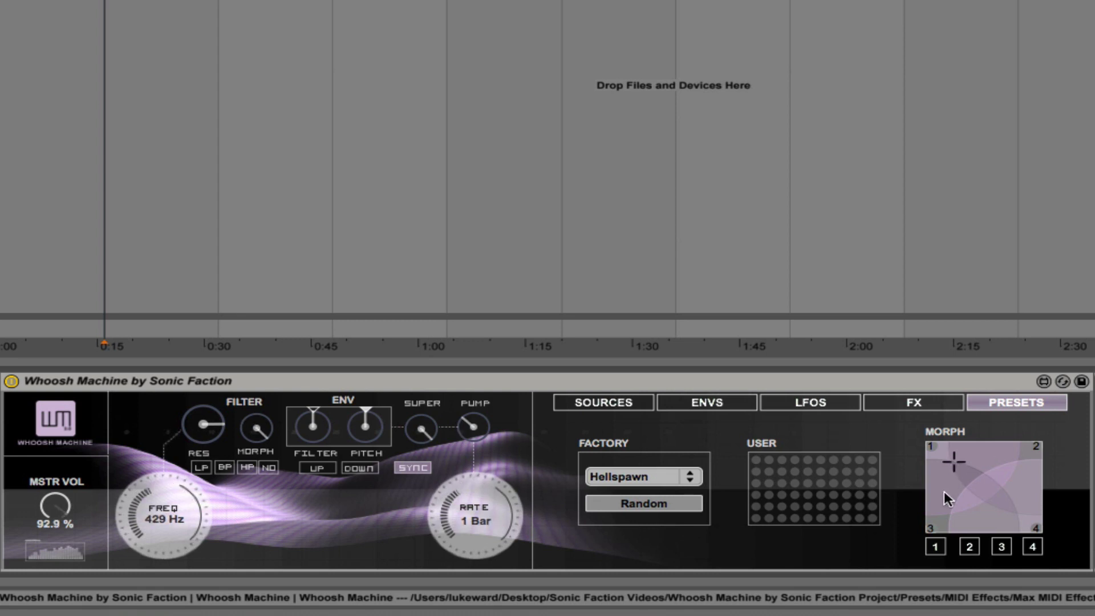
left_click(1003, 467)
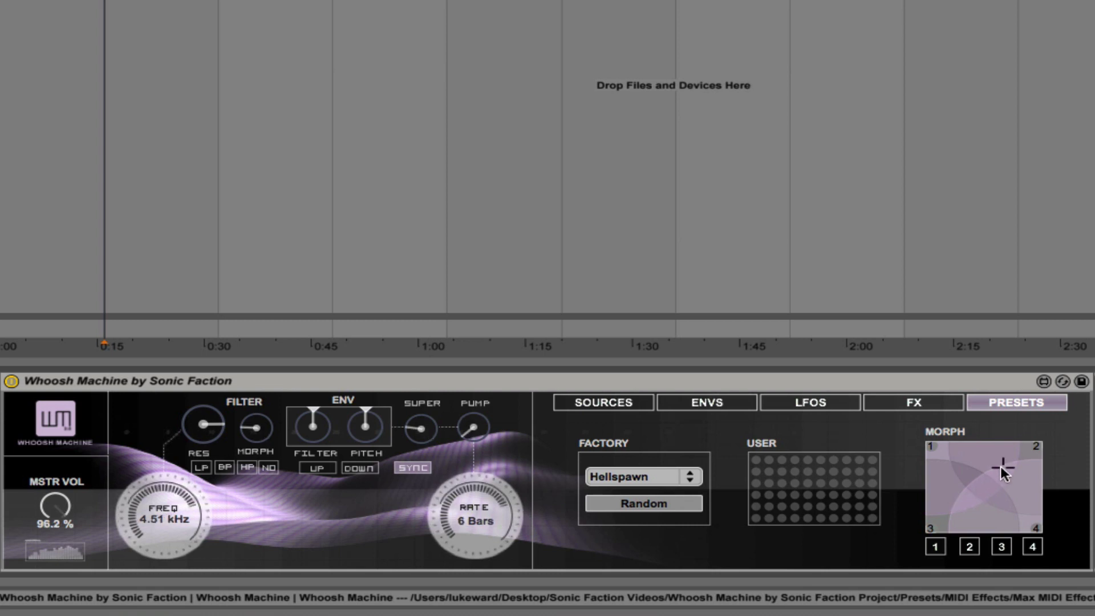
left_click(965, 501)
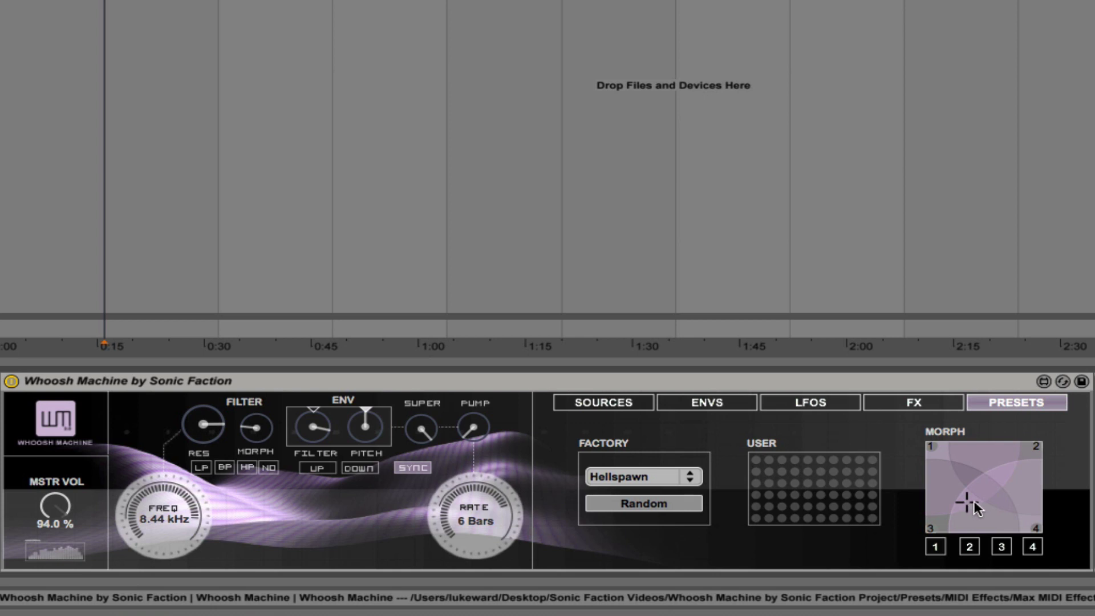
left_click(1015, 506)
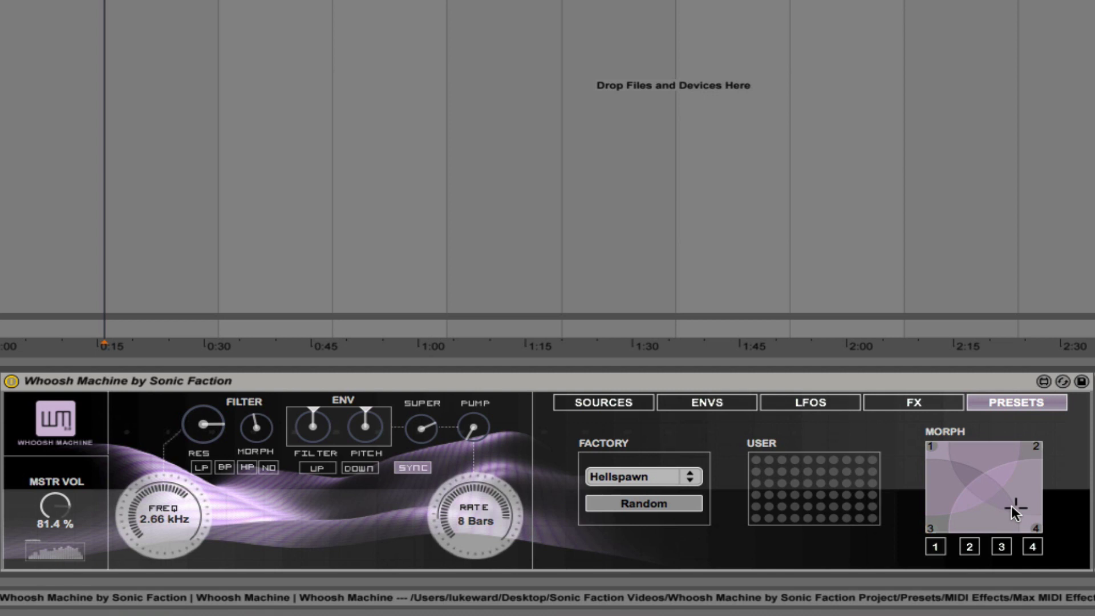